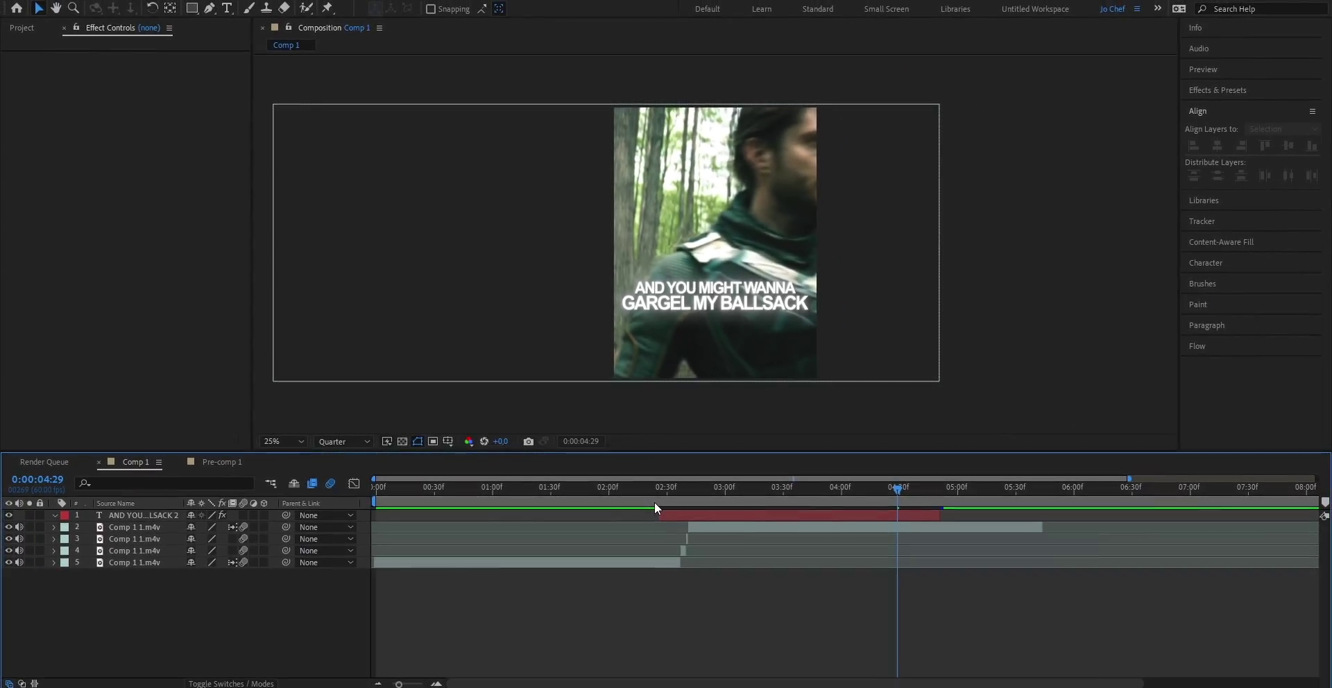
Move the playhead to 0:00:03:02, a frame where the caption is visible.
left_click(730, 501)
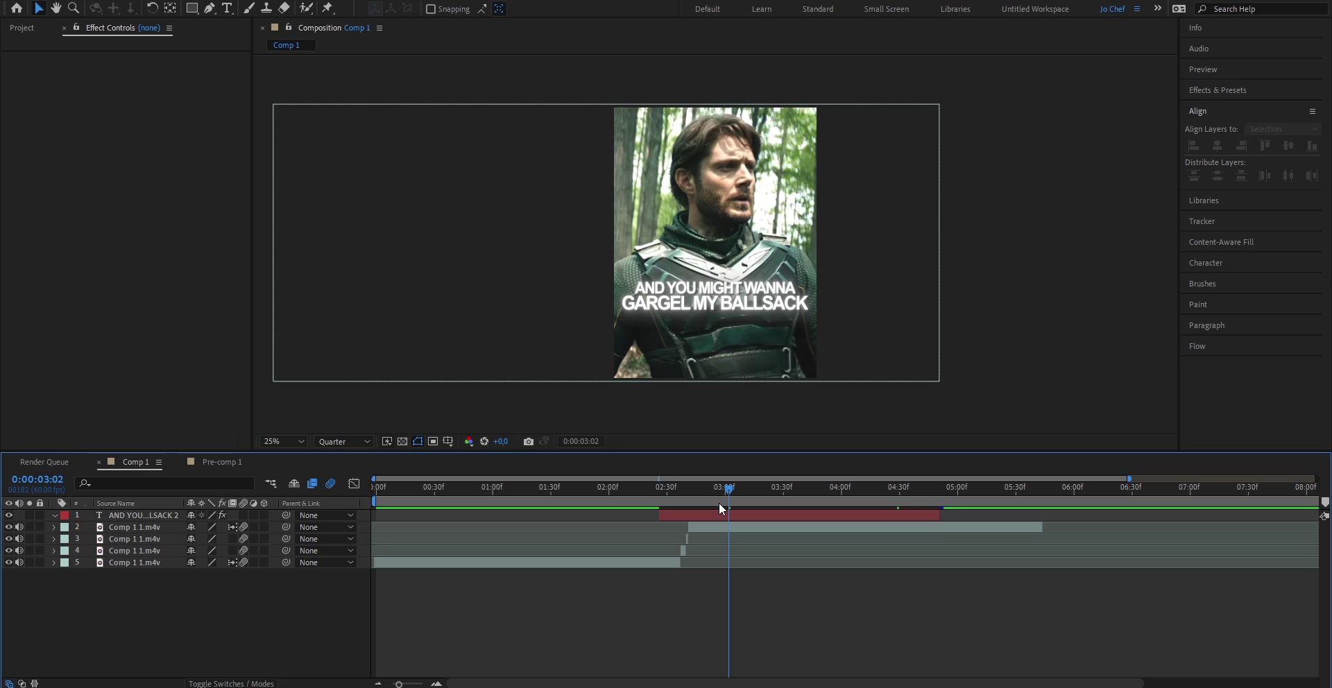
Create a new full-frame solid layer with its colour set to white.
key("ctrl+y")
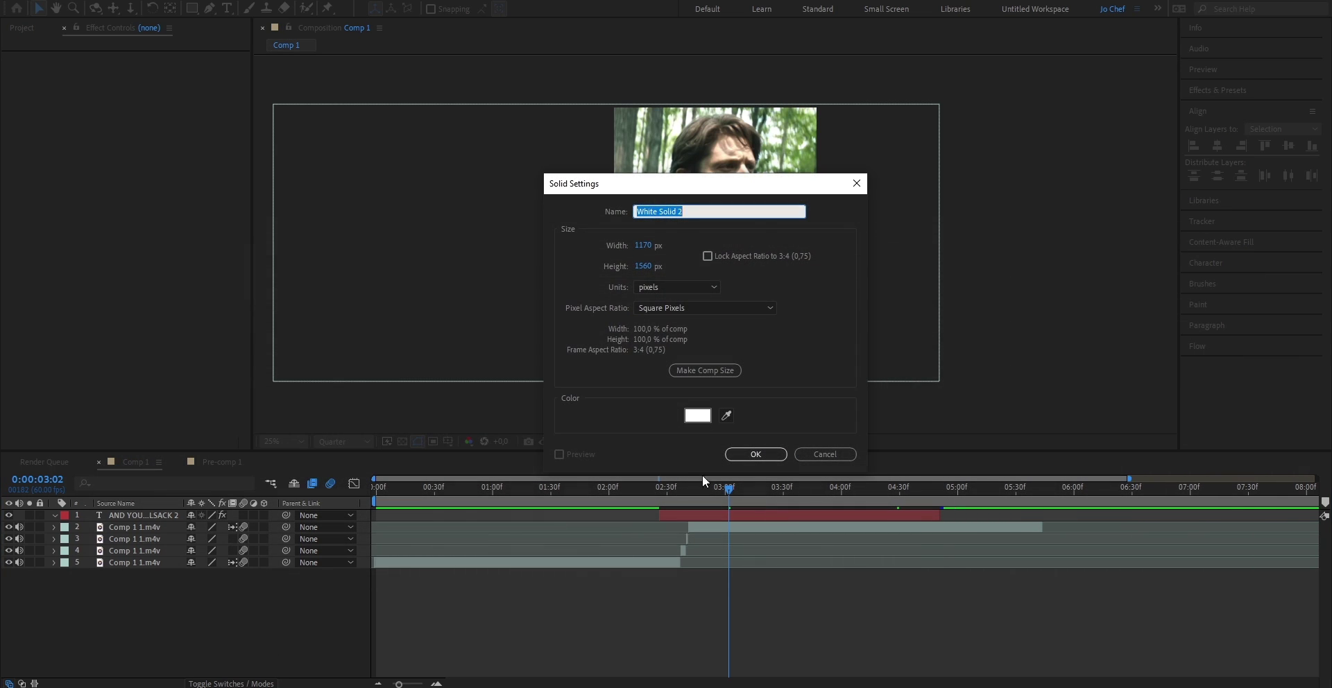
left_click(697, 416)
left_click(551, 147)
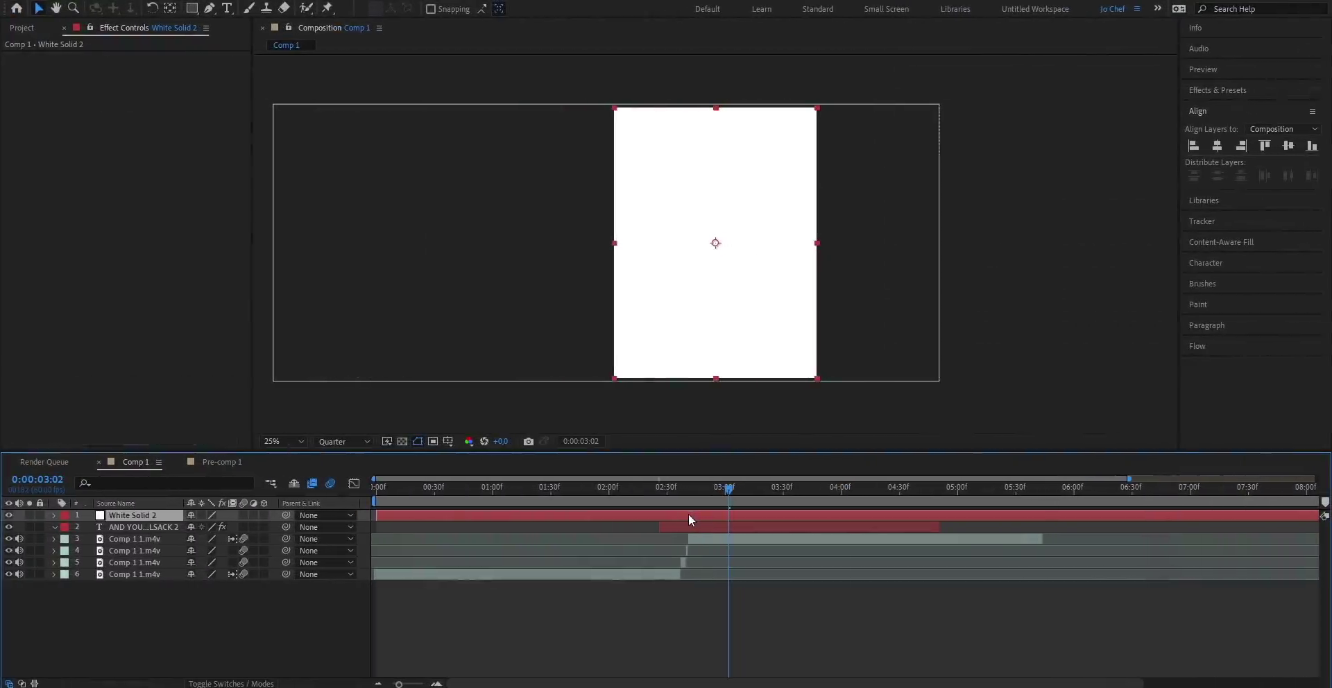
Unlink the solid's Scale and set its height to 1% to flatten it into a line.
key("s")
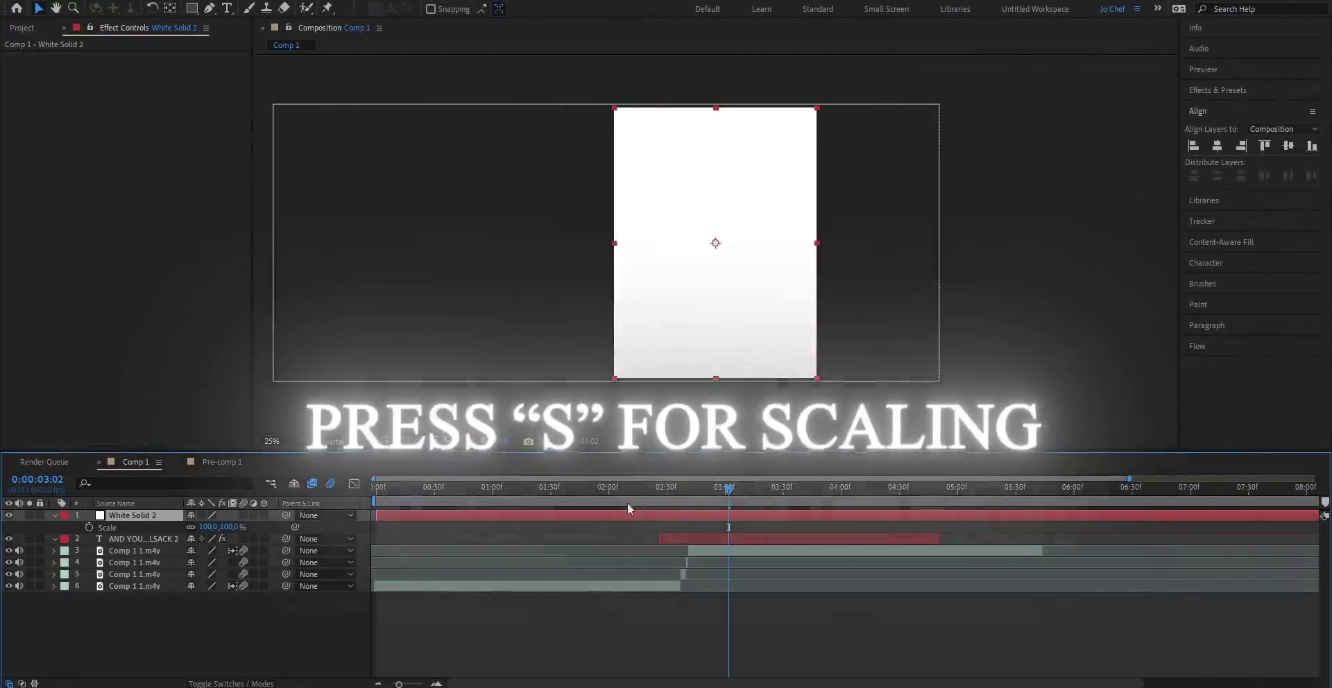
left_click(191, 528)
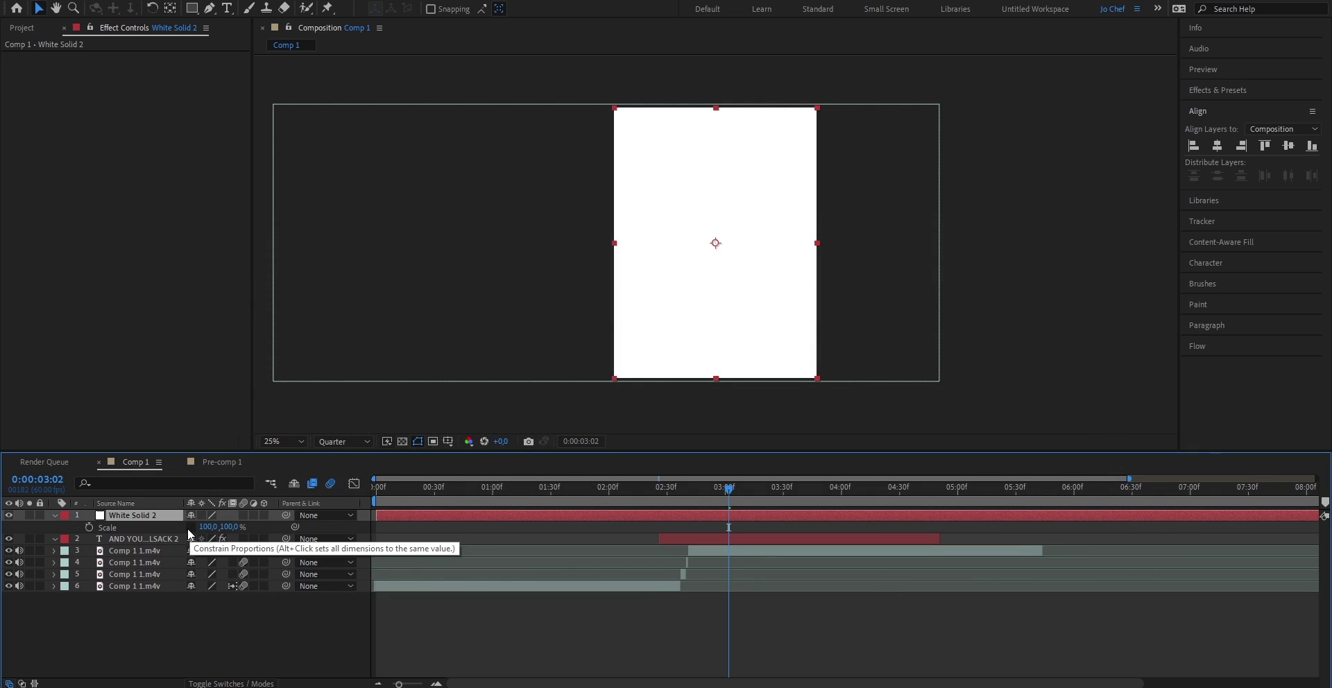
left_click(228, 527)
type("1")
key("Return")
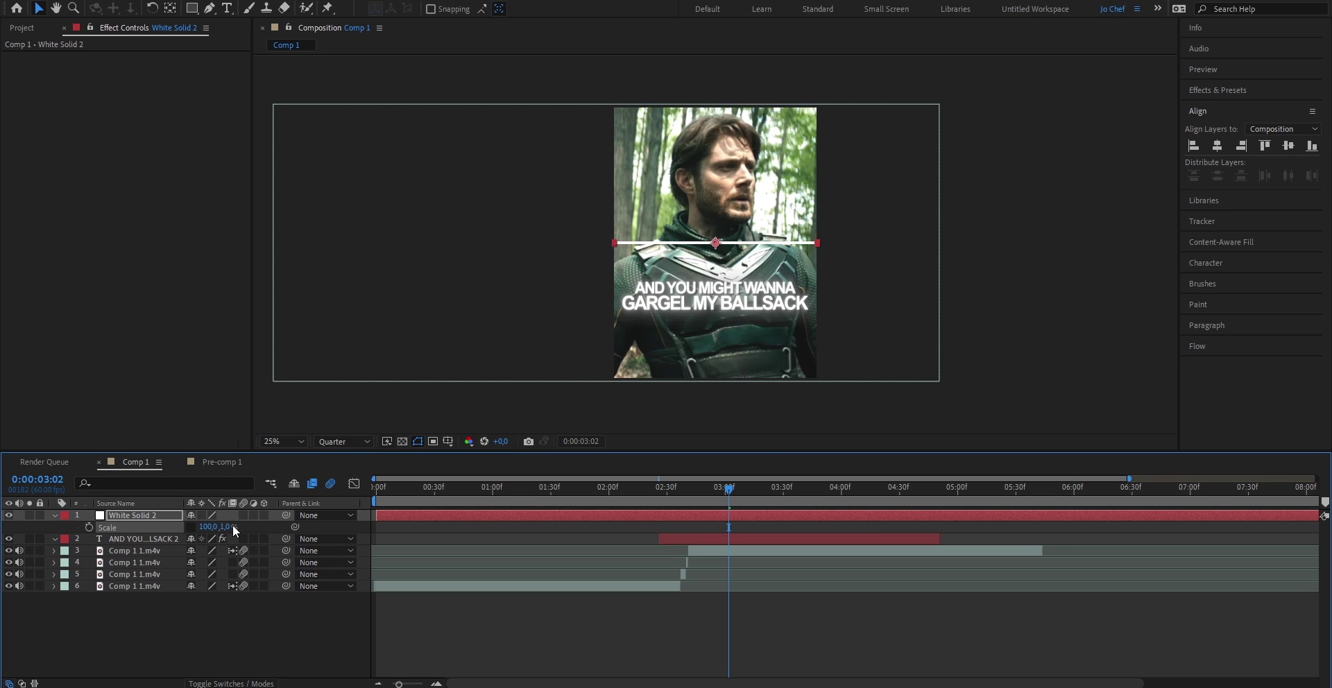
Trim the white solid to run only from 0:00:02:26 to 0:00:04:51.
left_click(660, 501)
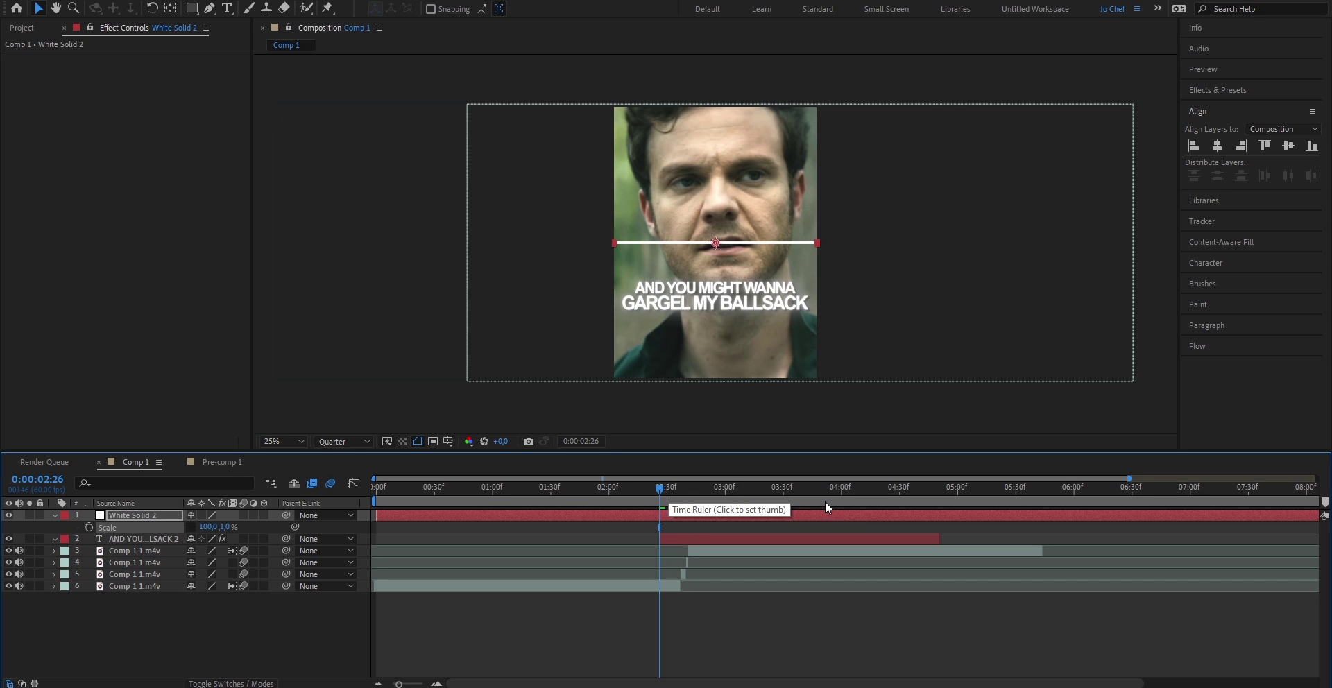
key("ctrl+shift+d")
left_click(647, 526)
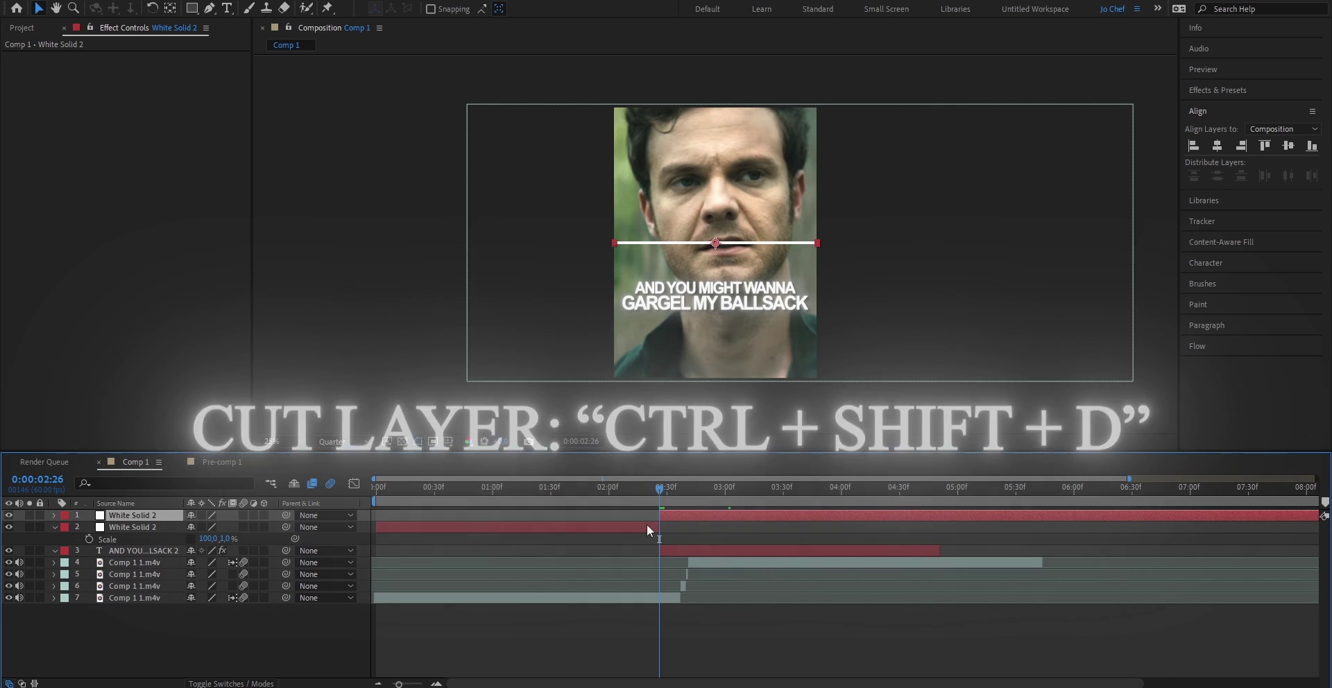
key("Delete")
left_click(939, 498)
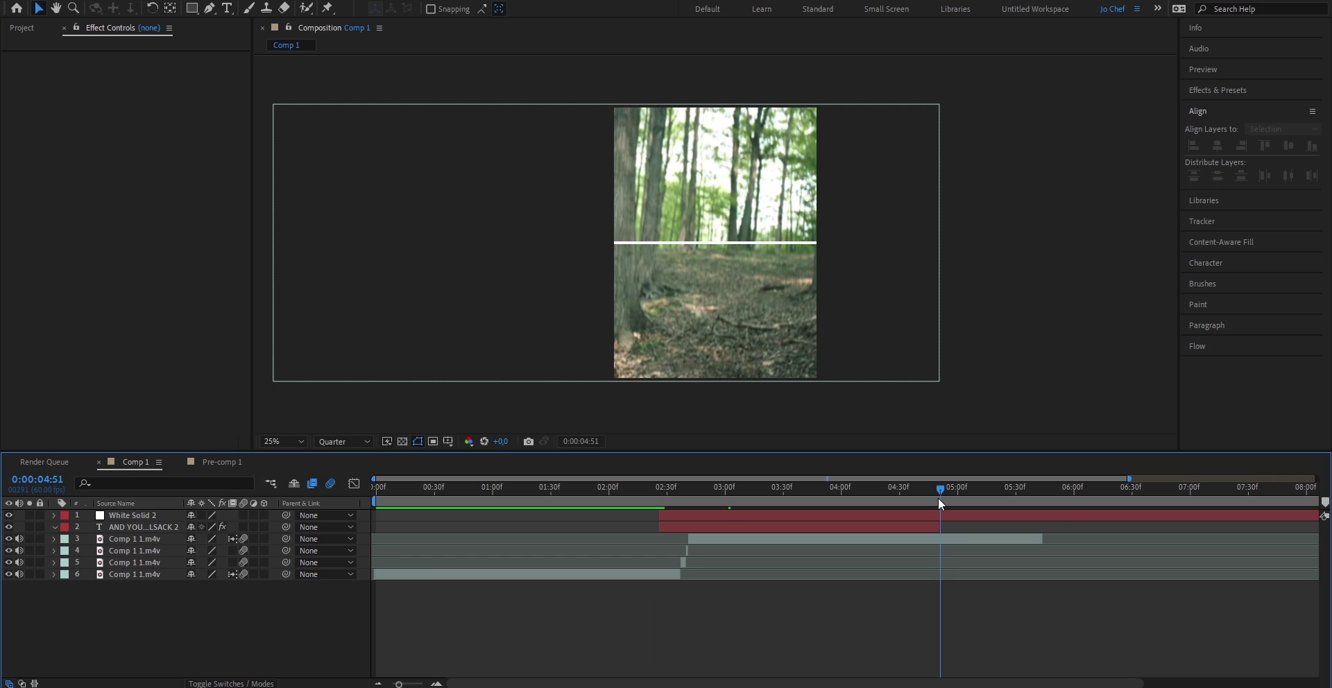
left_click(952, 514)
key("alt+bracketright")
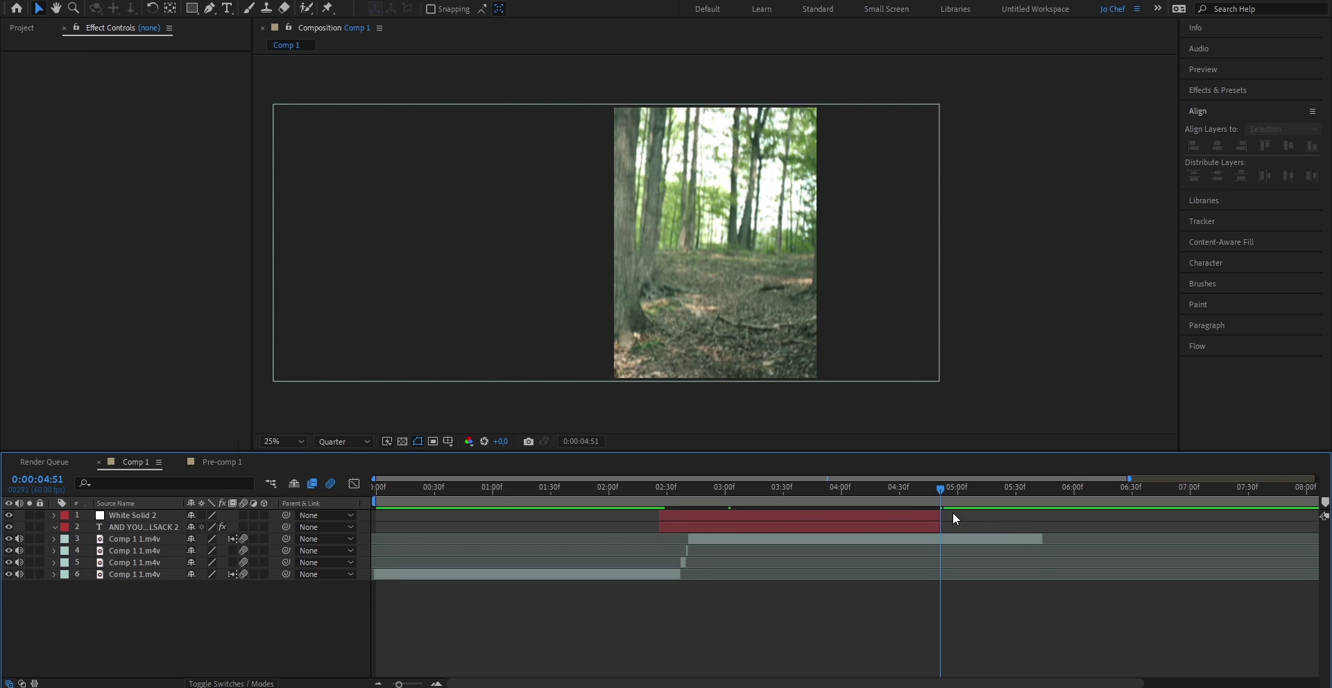
Set the white line's Scale width to 95%.
key("i")
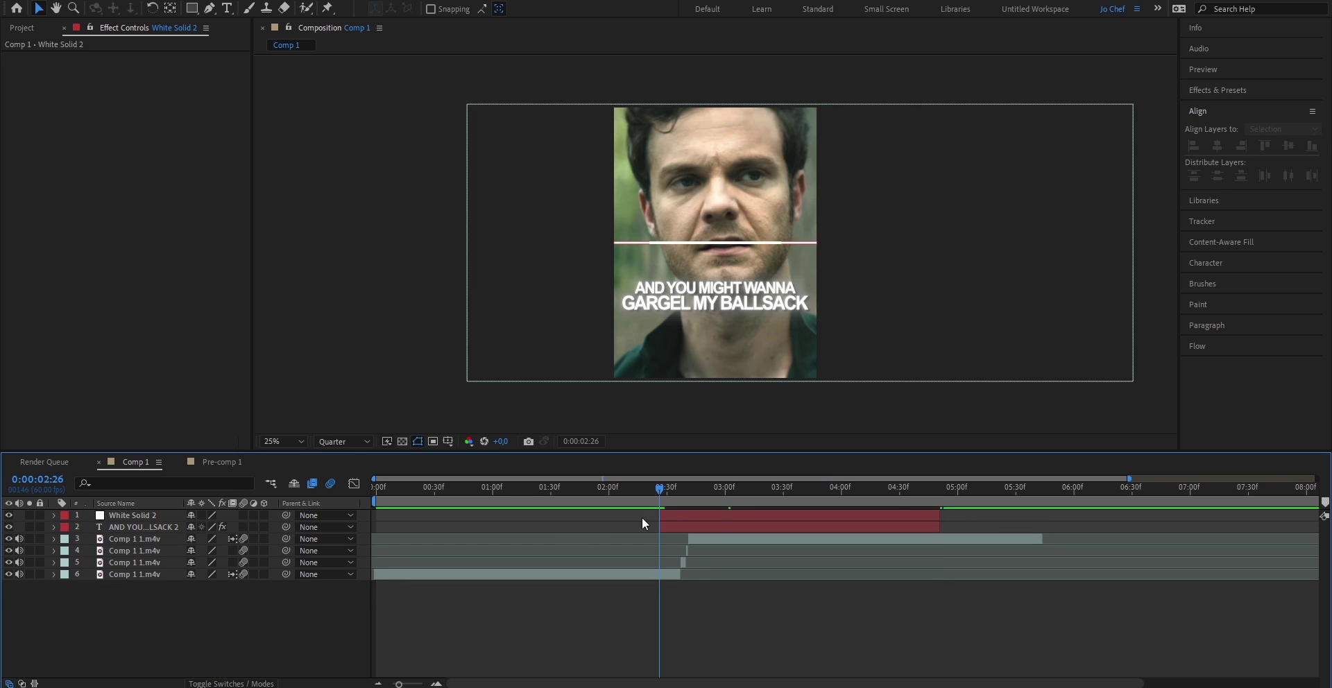
left_click(206, 516)
key("s")
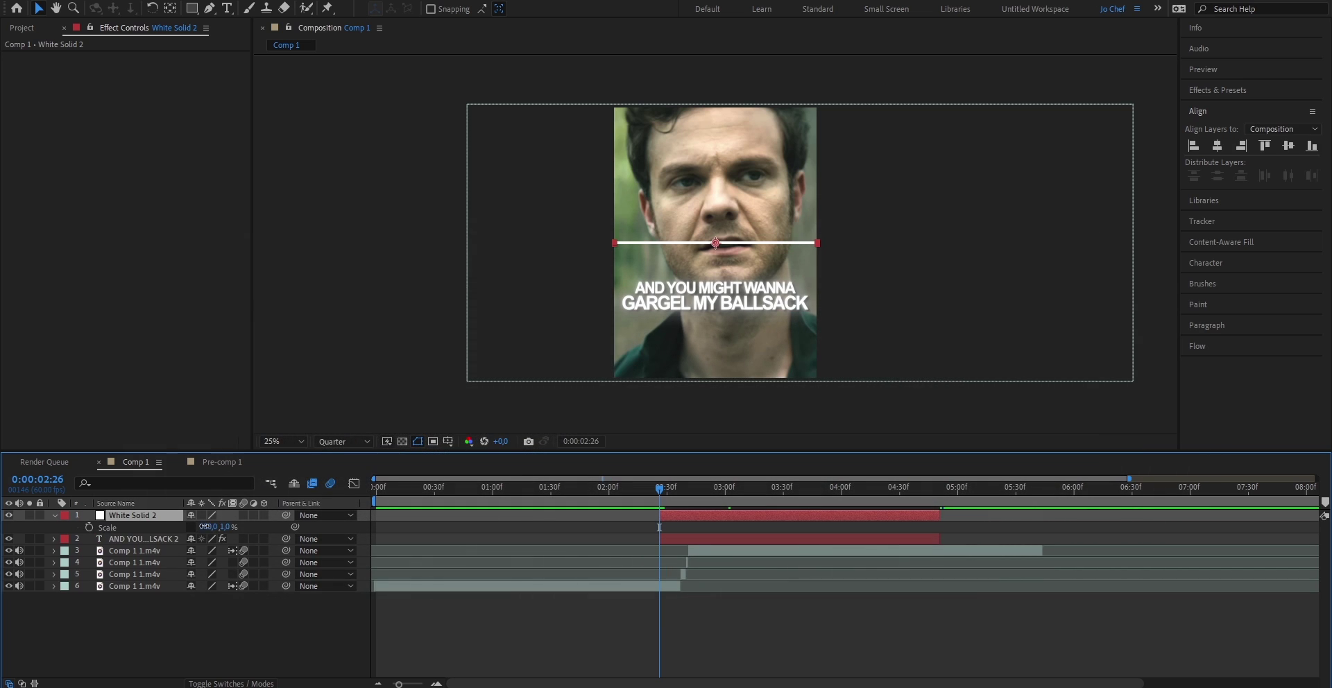
type("95")
key("Return")
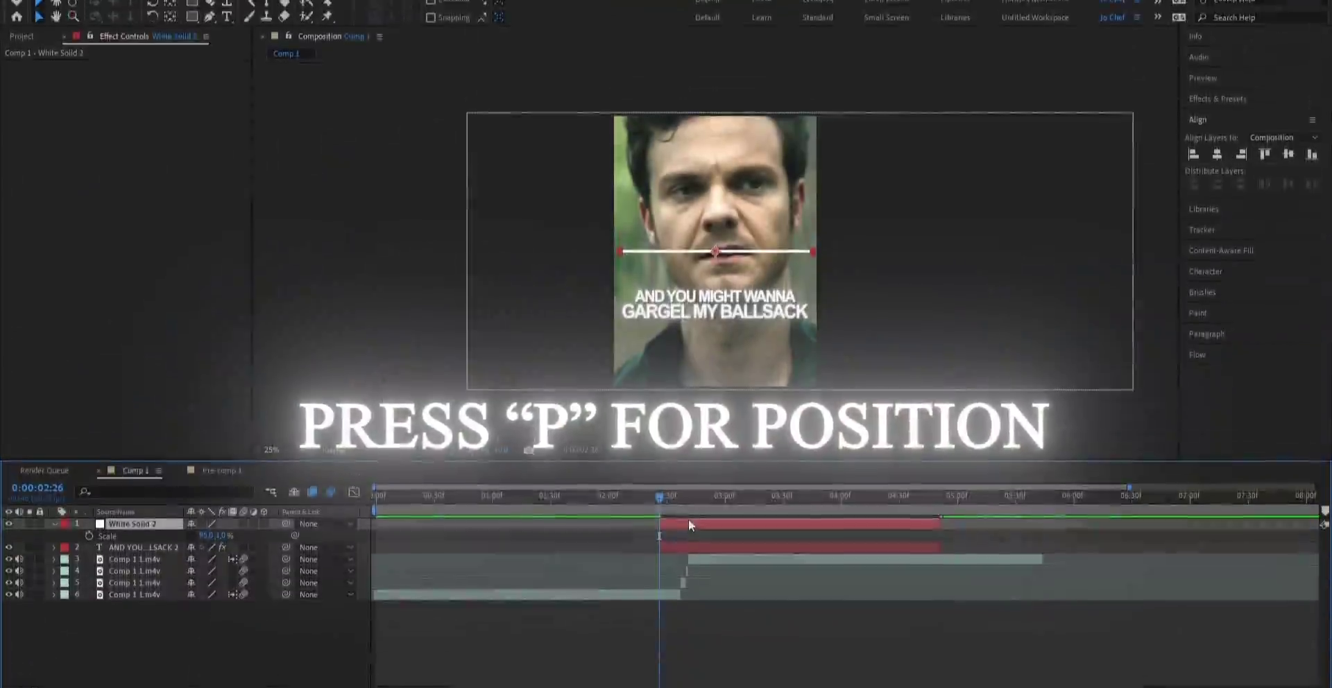
Move the line down to Position Y 1197, just beneath the caption.
left_click(685, 515)
key("p")
left_click_drag(236, 528, 505, 533)
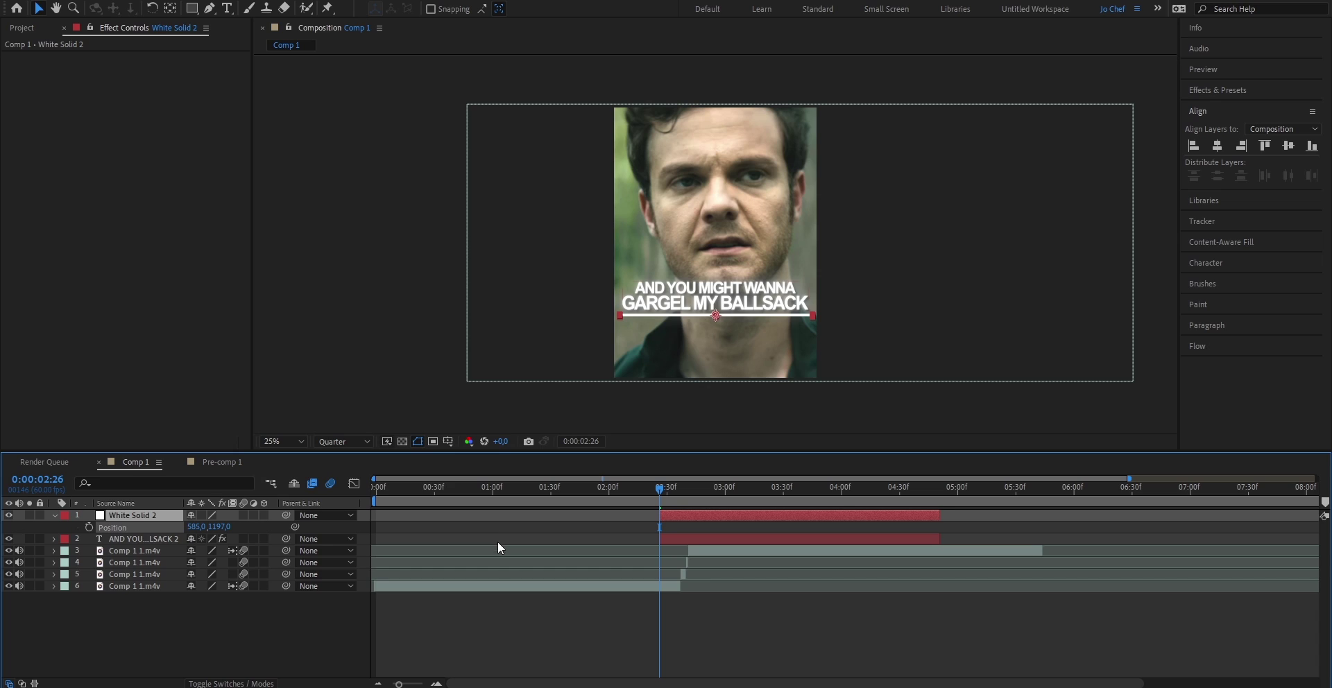
left_click(498, 542)
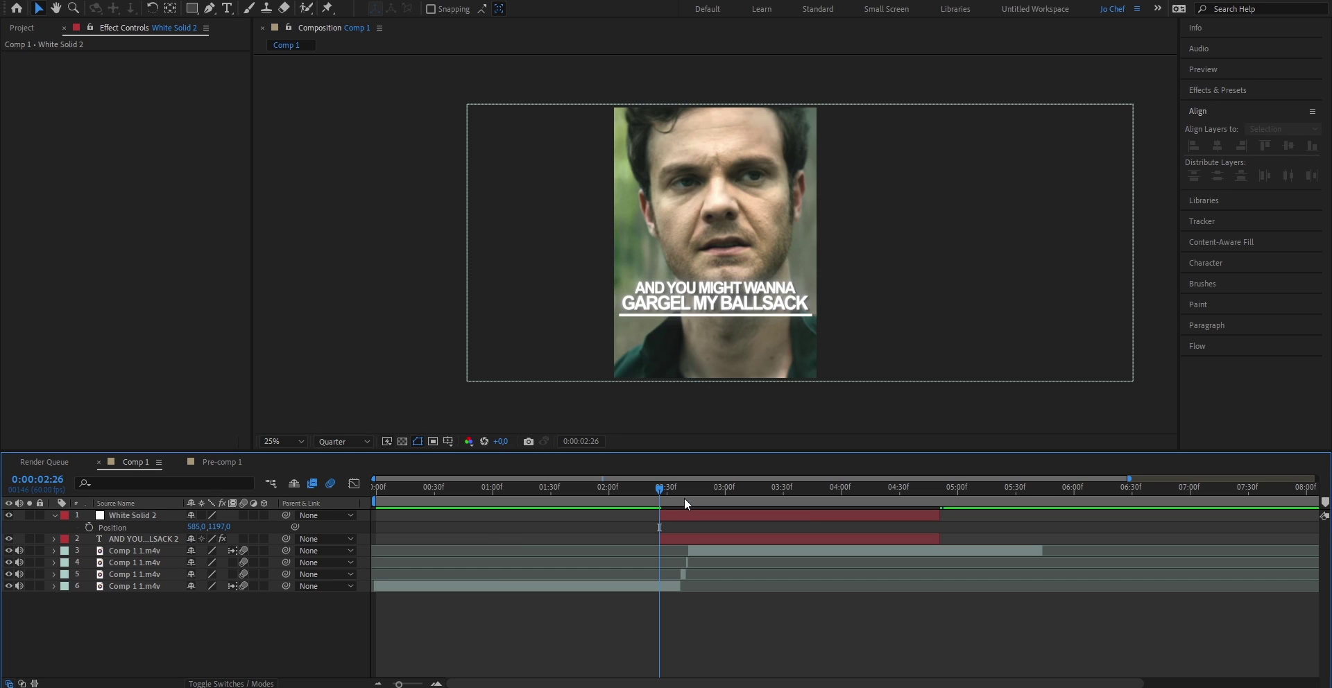
Keyframe the line's Scale width from 0% at 0:00:02:26 to 95% at 0:00:02:49, with Easy Ease.
left_click(672, 514)
key("s")
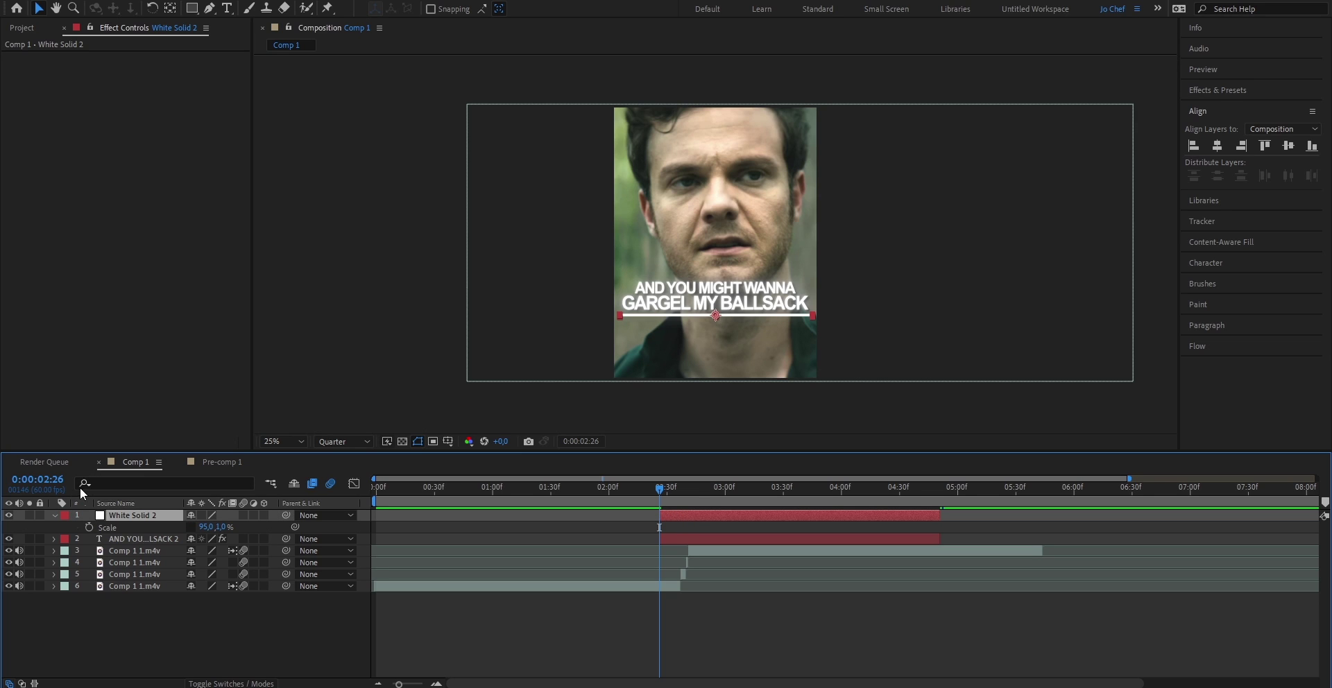
mouse_move(718, 496)
left_mouse_down()
mouse_move(660, 494)
mouse_move(704, 498)
left_mouse_up()
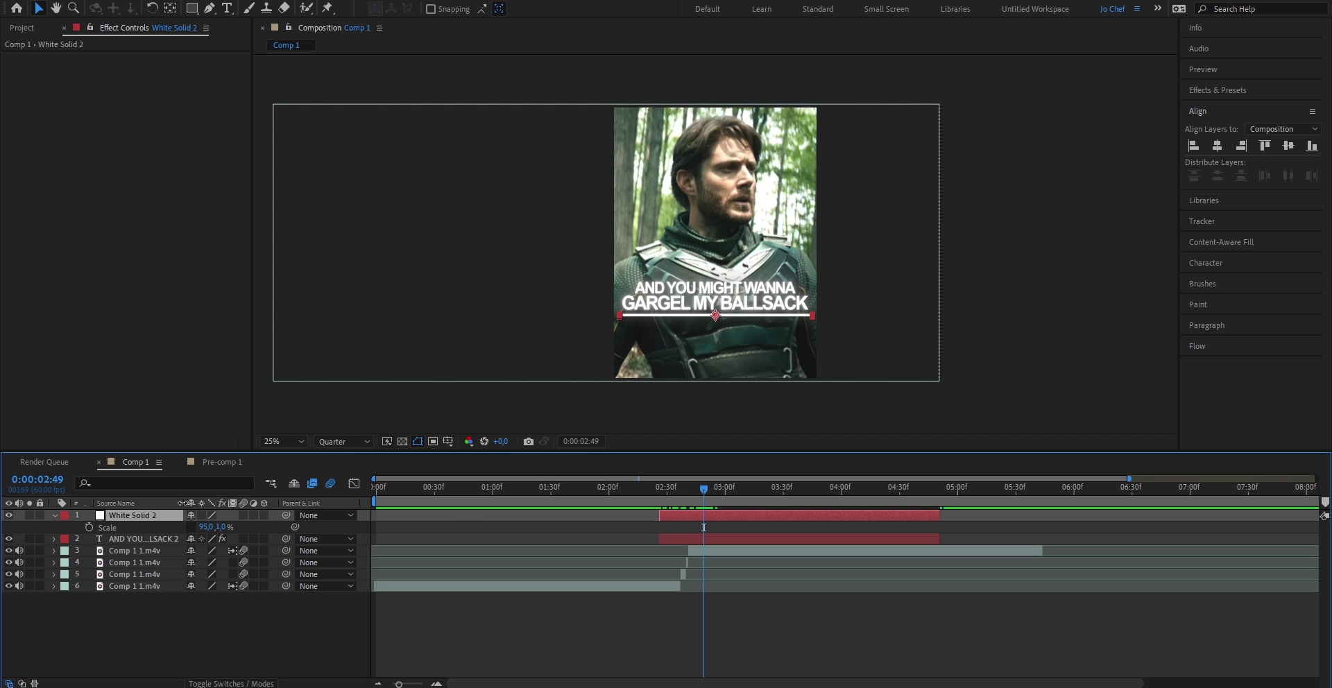
key("i")
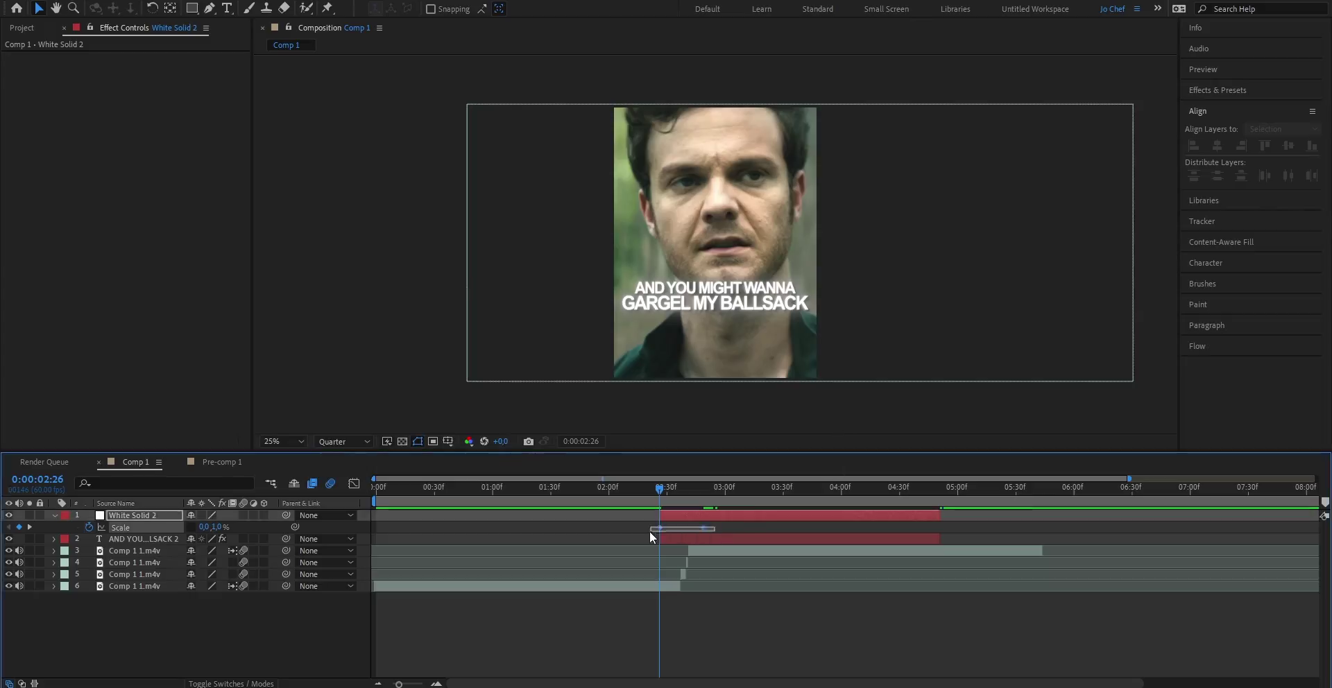
right_click(659, 528)
mouse_move(673, 519)
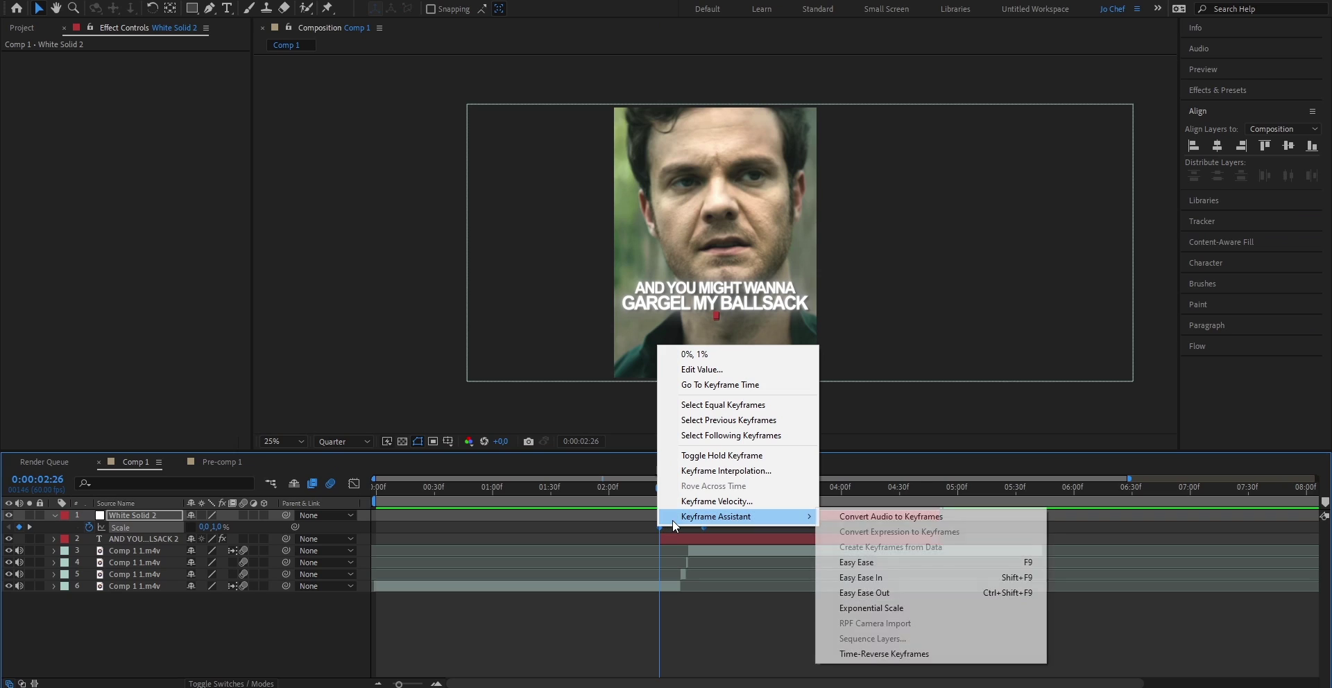
left_click(881, 562)
key("space")
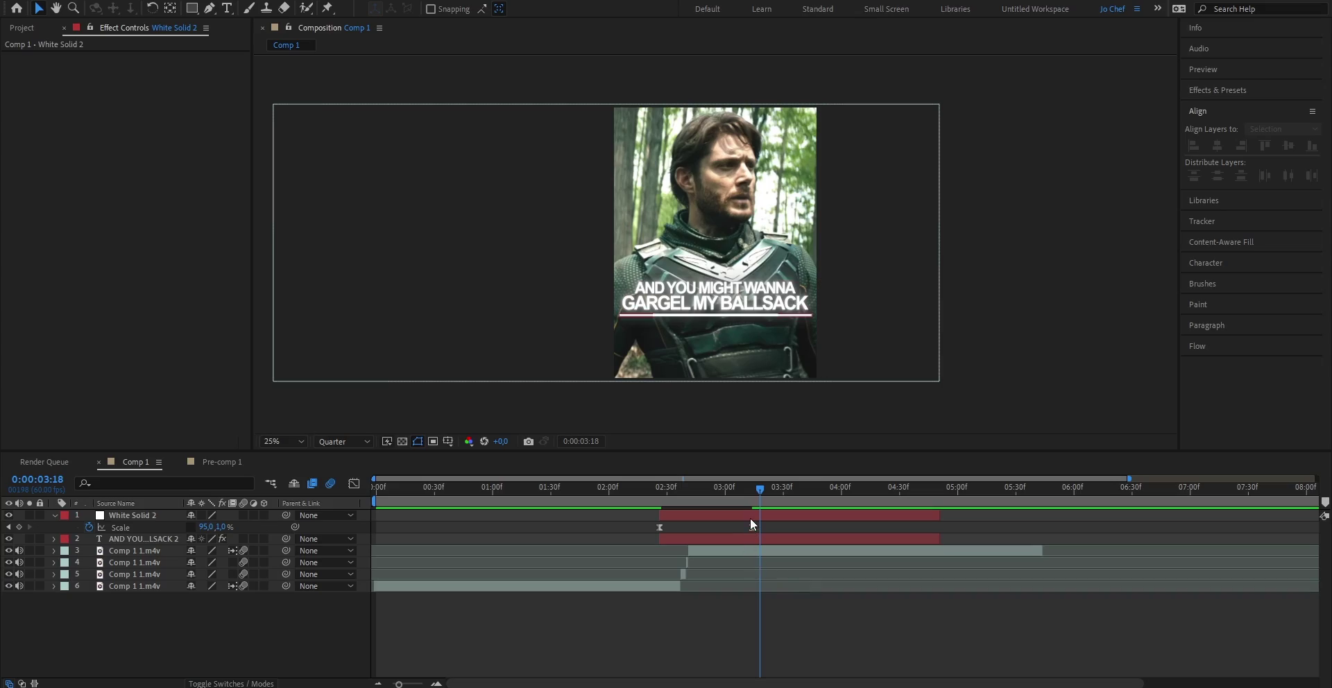
Separate Position dimensions and keyframe Y from 1197 at 4:00 to 981 at 4:33.
left_click(751, 518)
key("p")
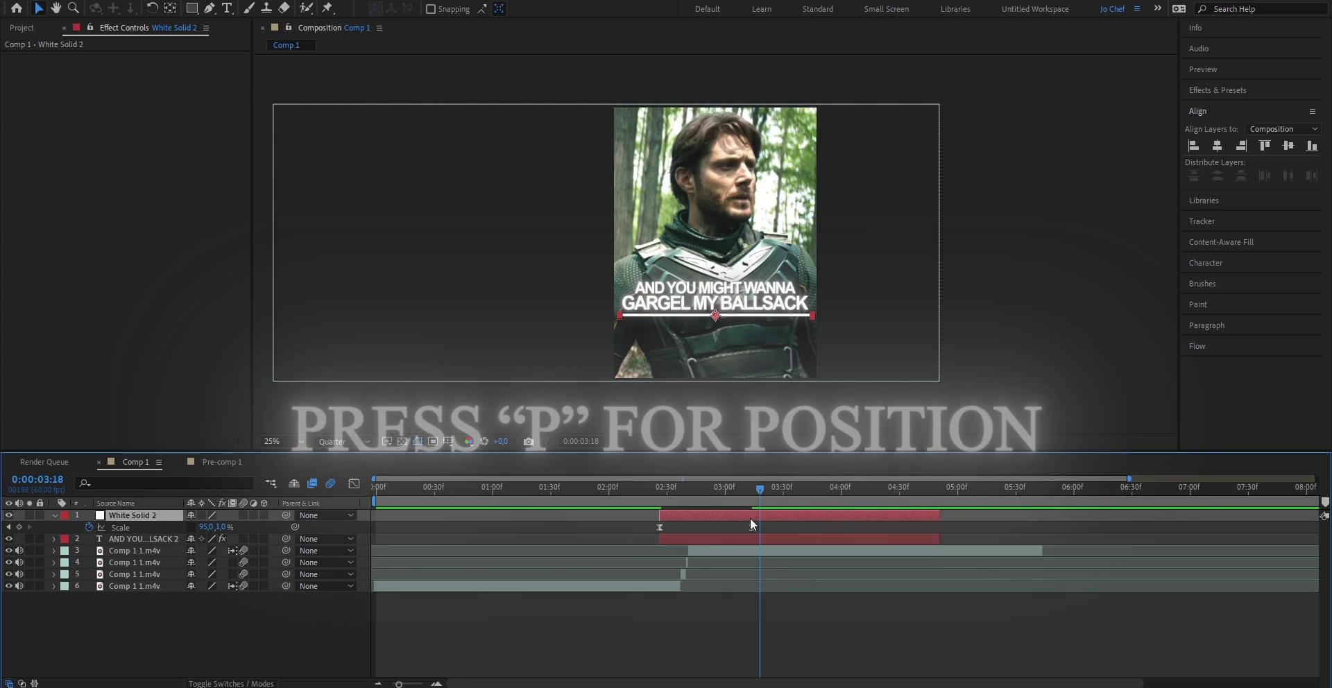
right_click(118, 527)
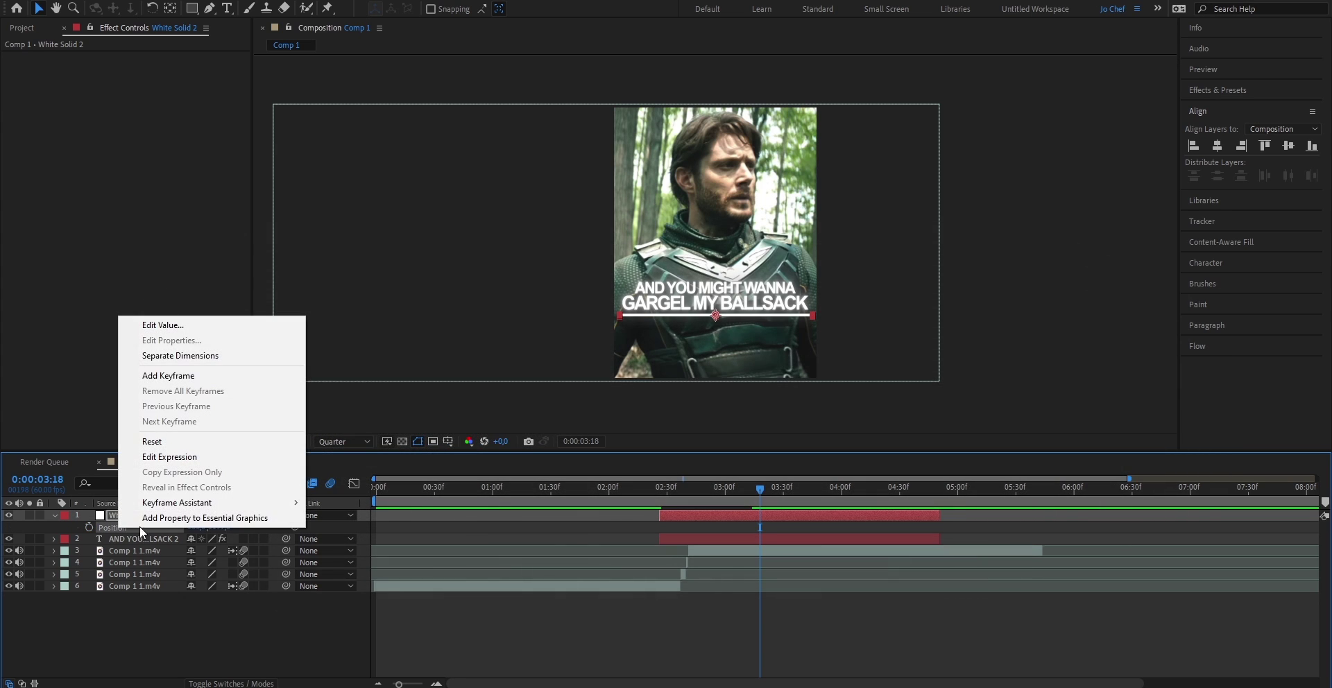
left_click(206, 357)
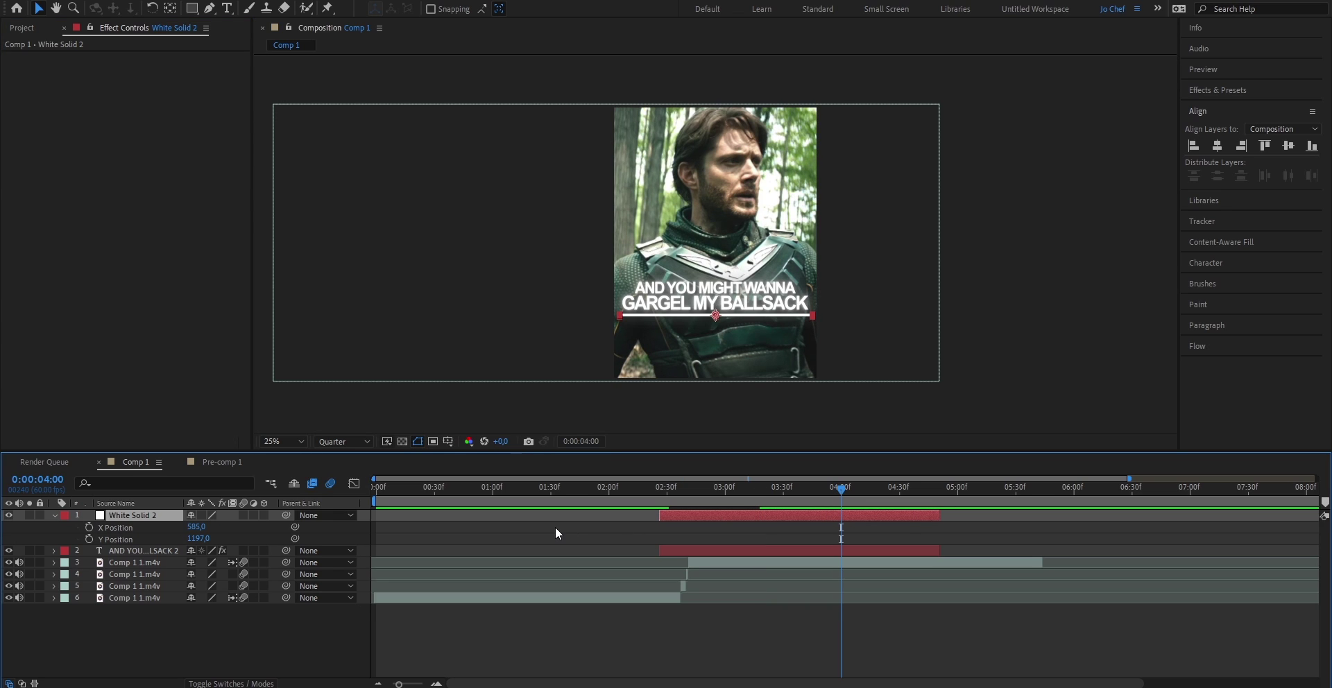
left_click(89, 527)
left_click(89, 539)
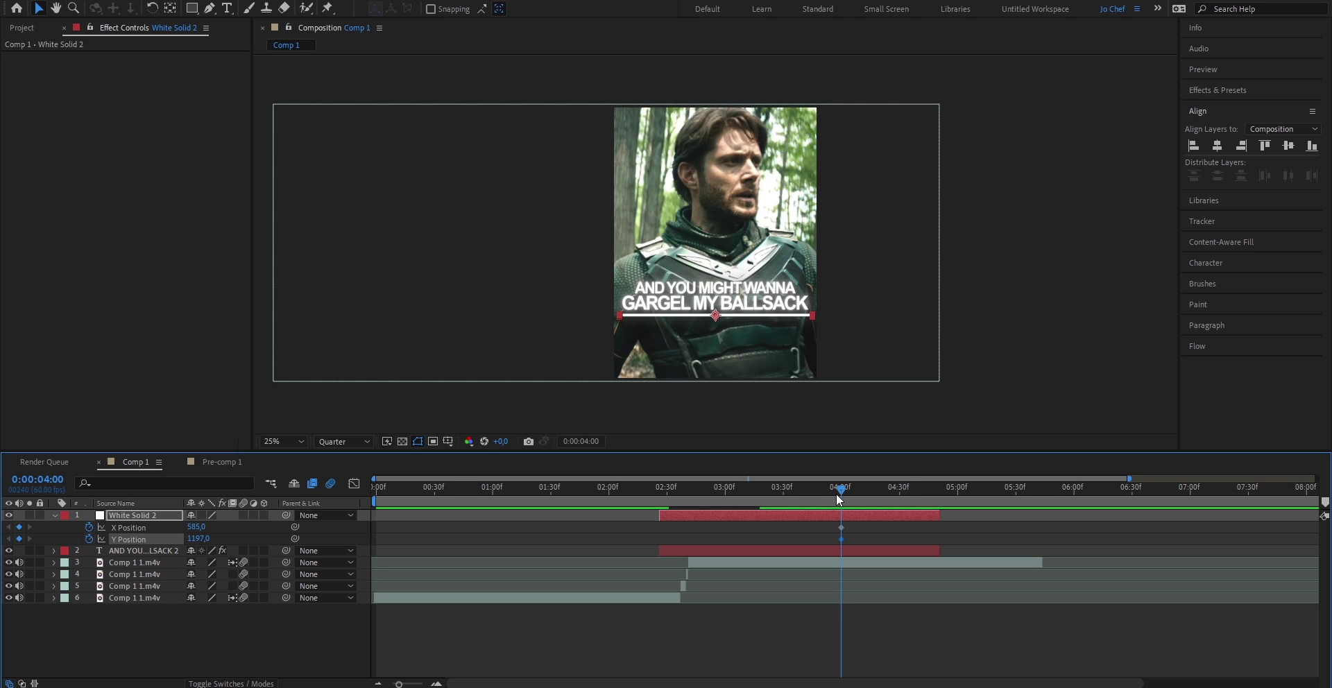
left_click_drag(839, 499, 905, 498)
left_click_drag(197, 539, 103, 541)
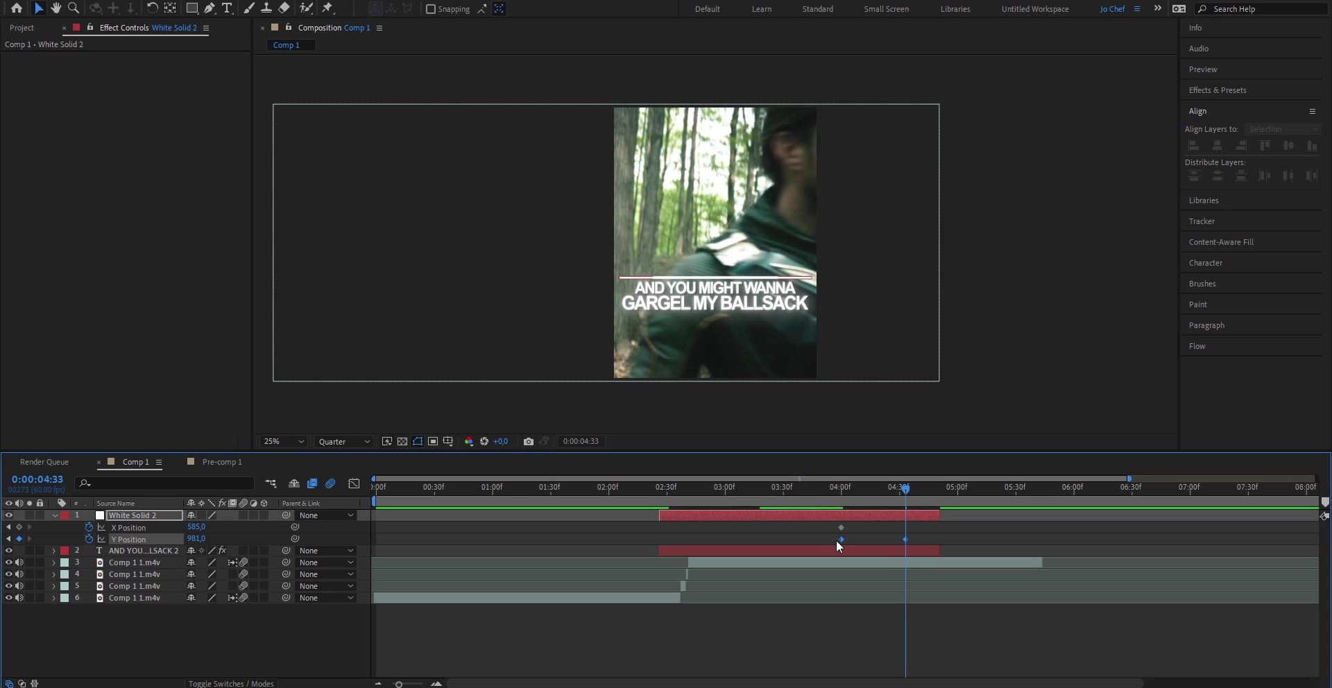
Apply Easy Ease to the line's Position keyframes and return to 3:43.
right_click(841, 540)
mouse_move(868, 532)
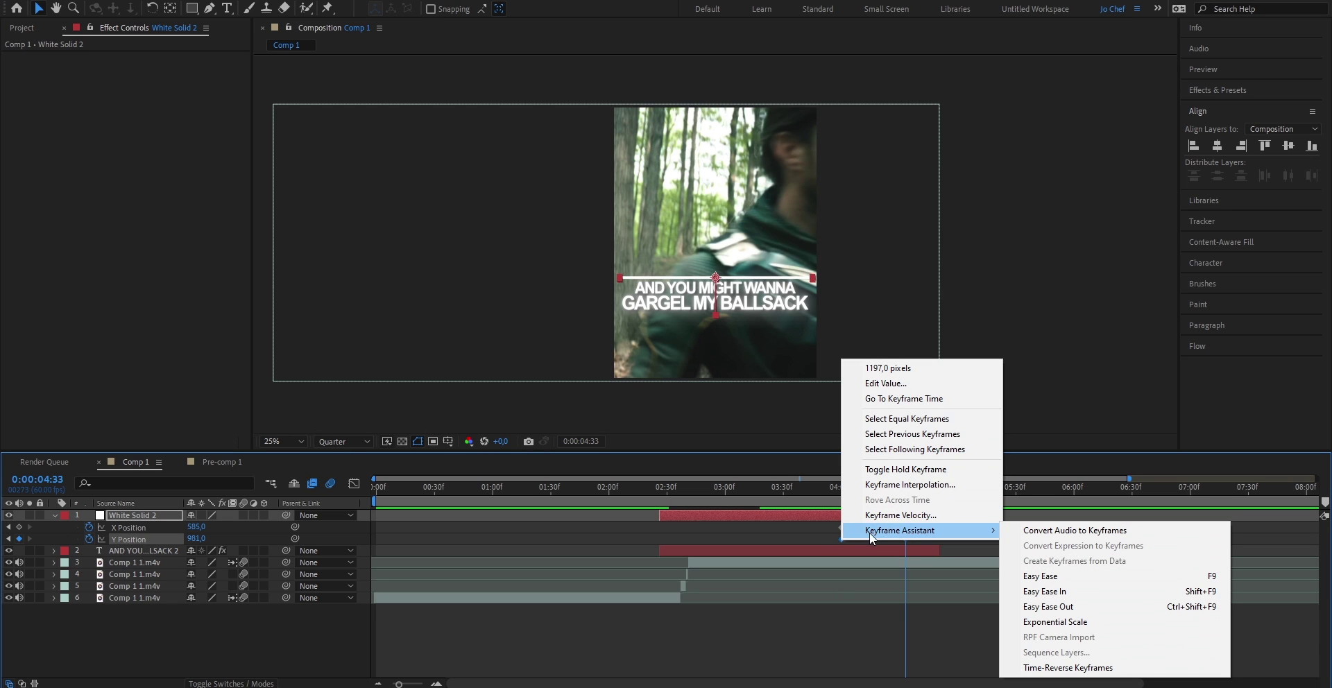
left_click(1033, 576)
left_click(807, 497)
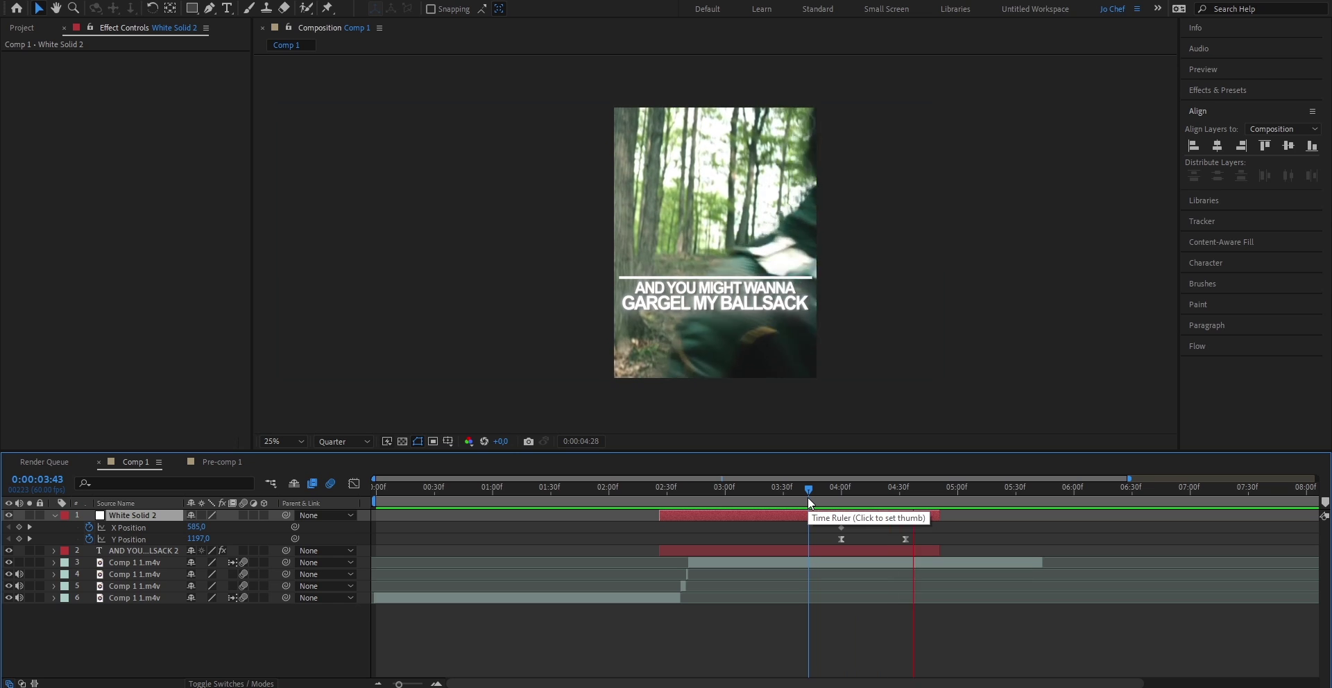
Draw a rectangular mask over the caption text.
key("space")
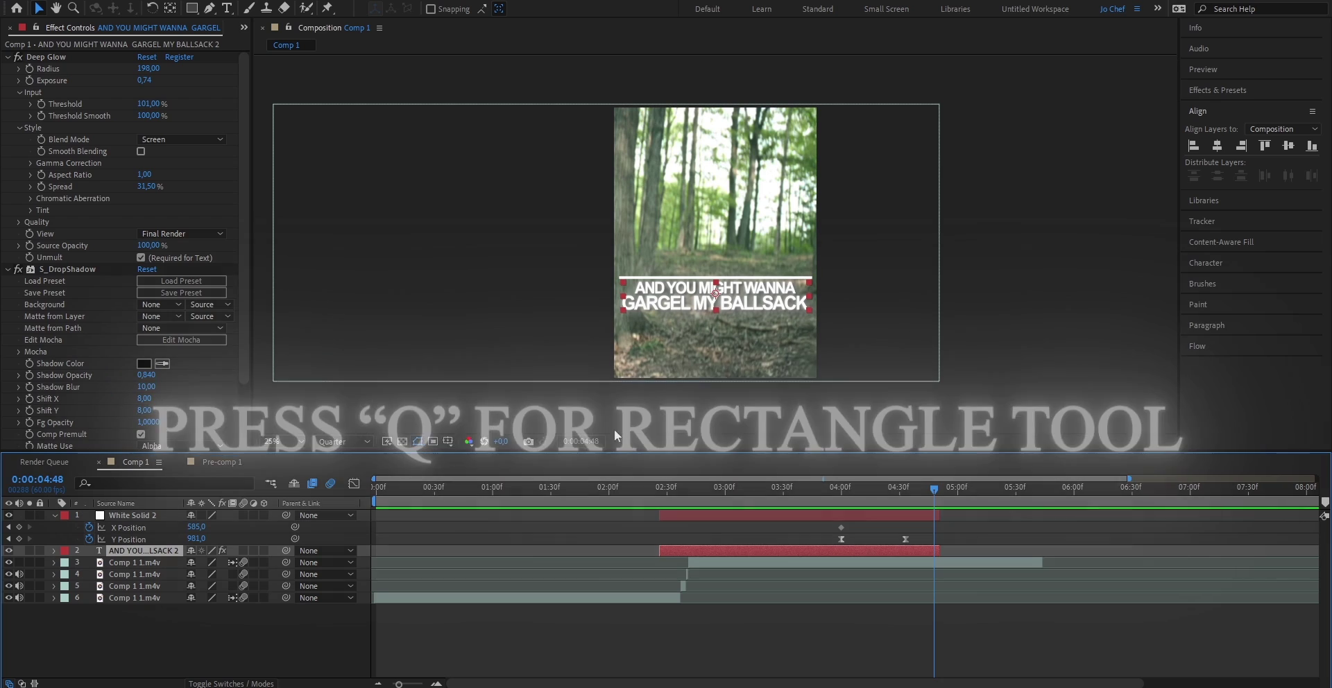
key("q")
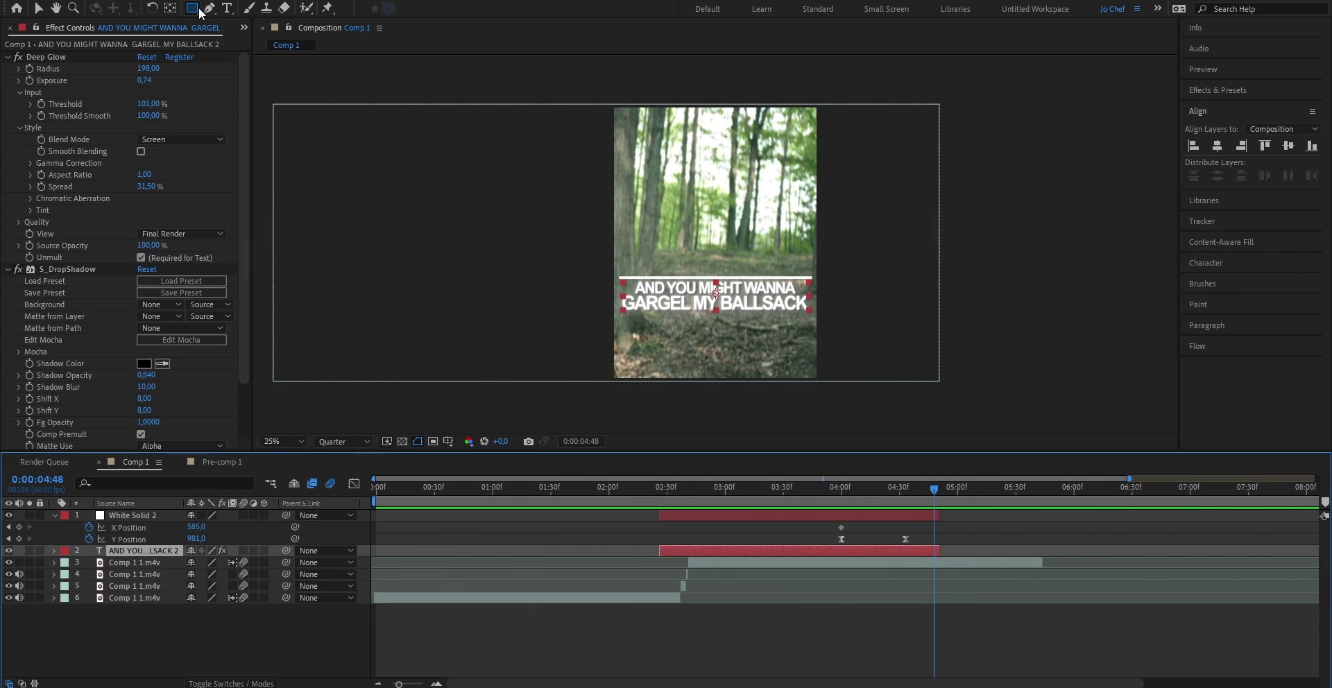
key("ctrl+grave")
mouse_move(618, 272)
left_mouse_down()
mouse_move(741, 324)
mouse_move(815, 323)
left_mouse_up()
Keyframe the Mask Path at 4:00, then raise the mask clear of the text at 4:33.
left_click(840, 494)
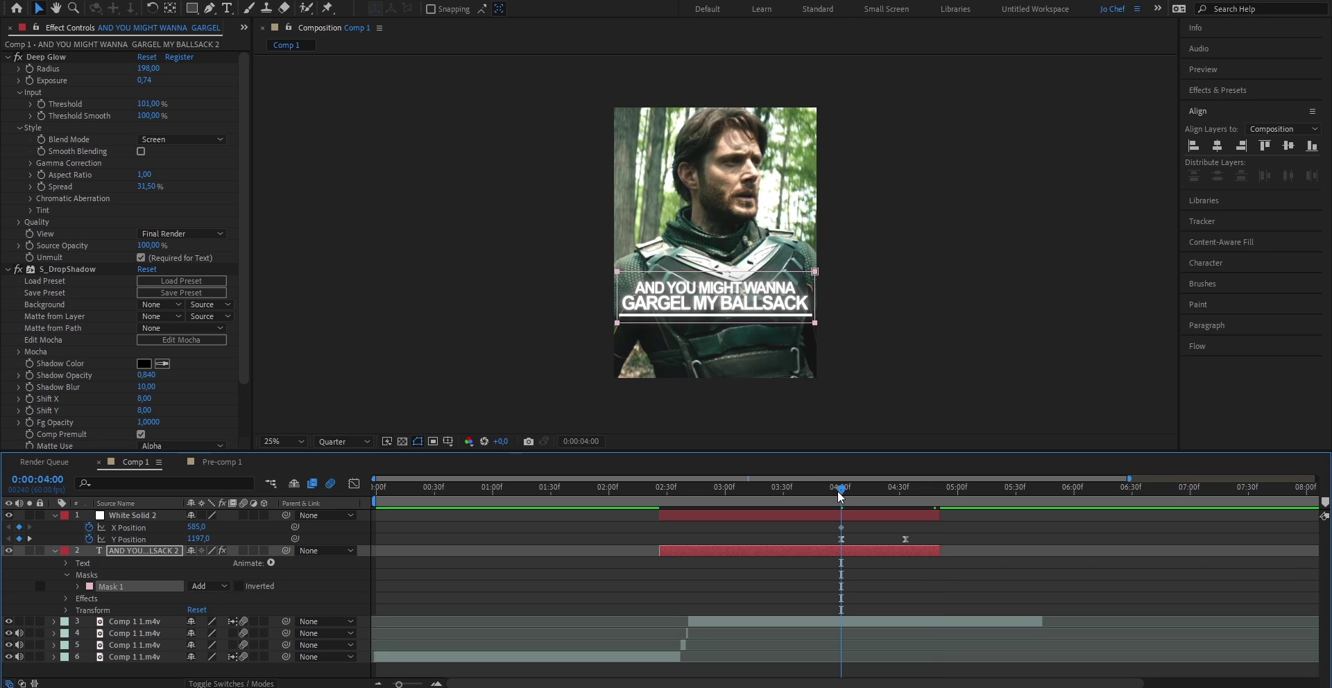
key("m")
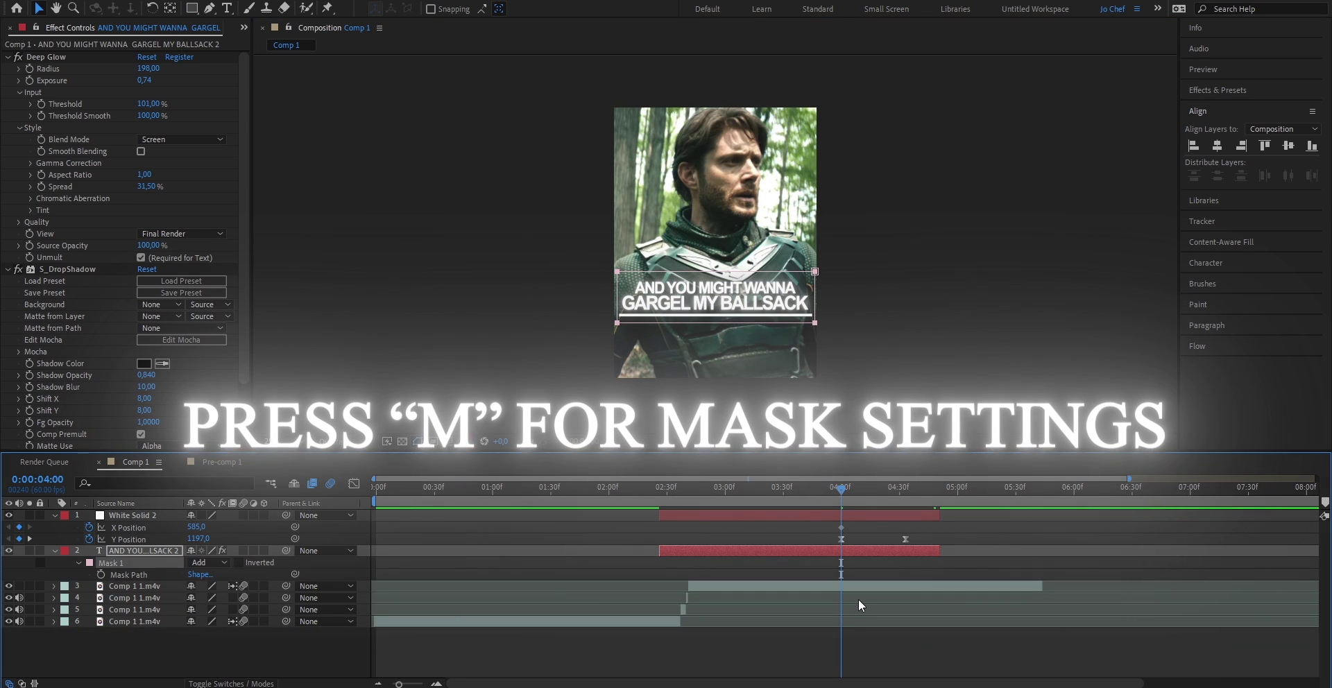
left_click(101, 575)
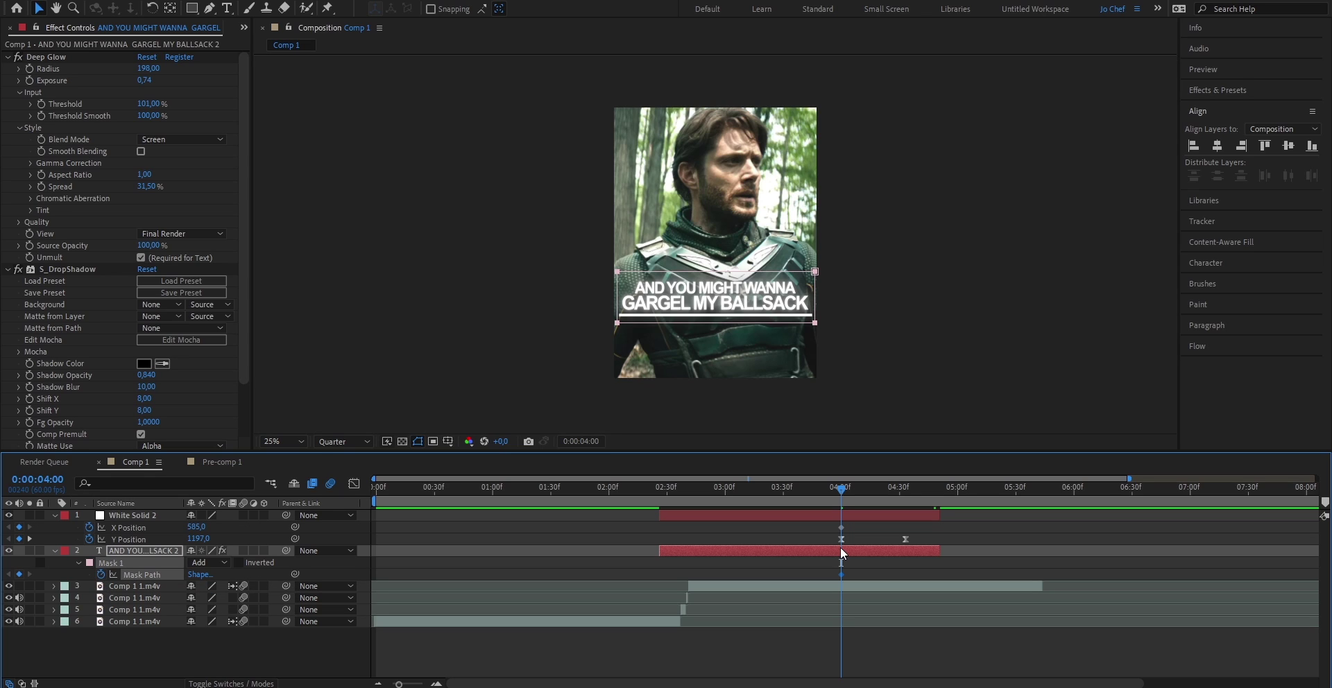
left_click_drag(841, 548, 905, 512)
left_click(678, 324)
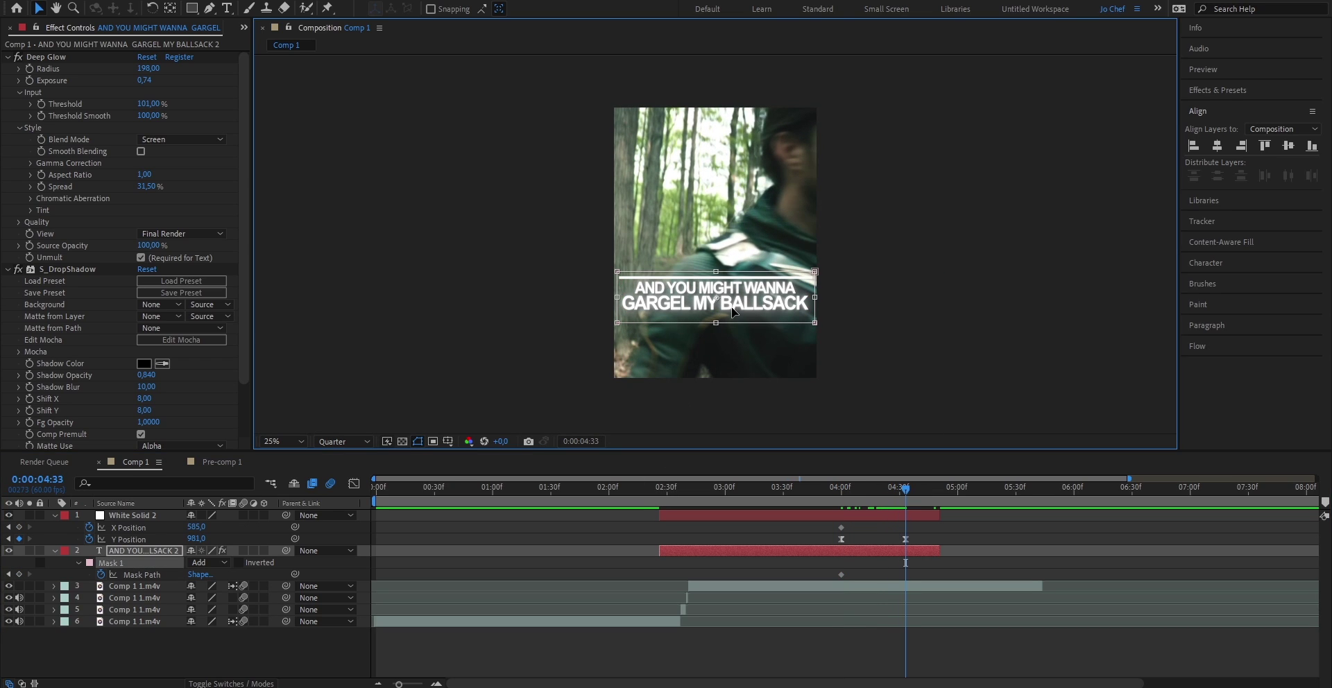
left_click_drag(732, 308, 734, 268)
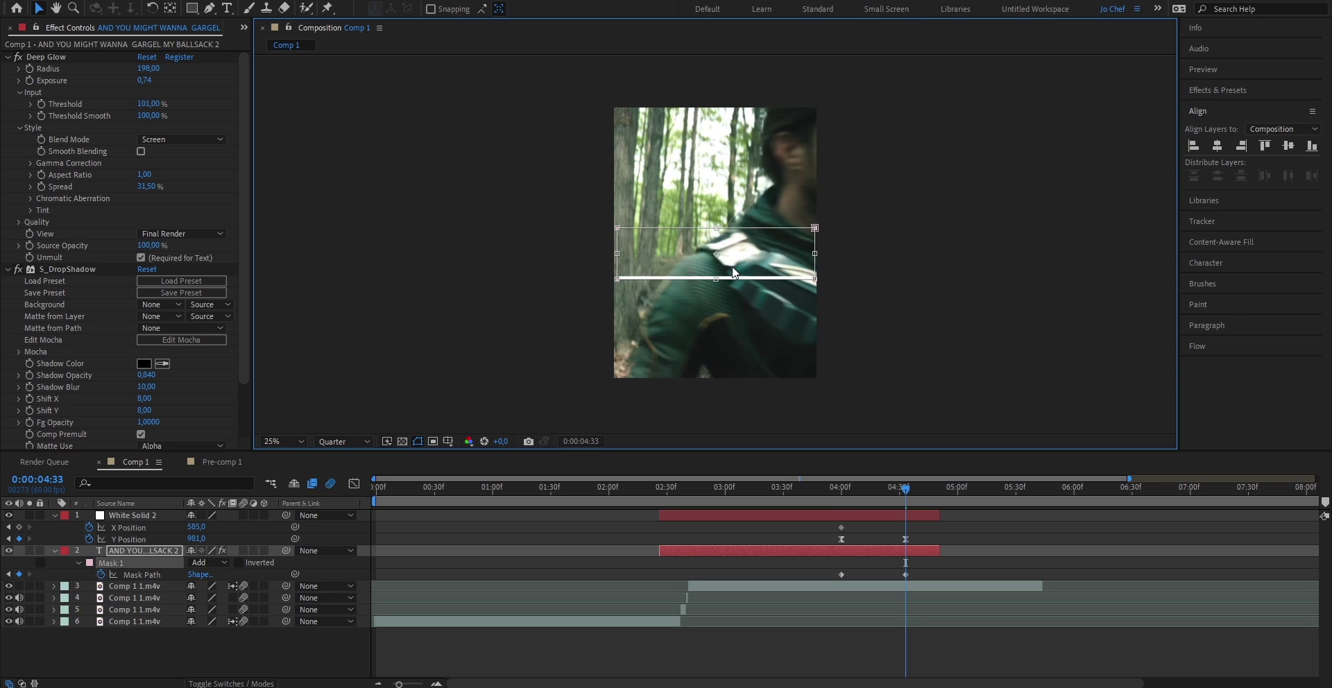
left_click(1001, 645)
key("space")
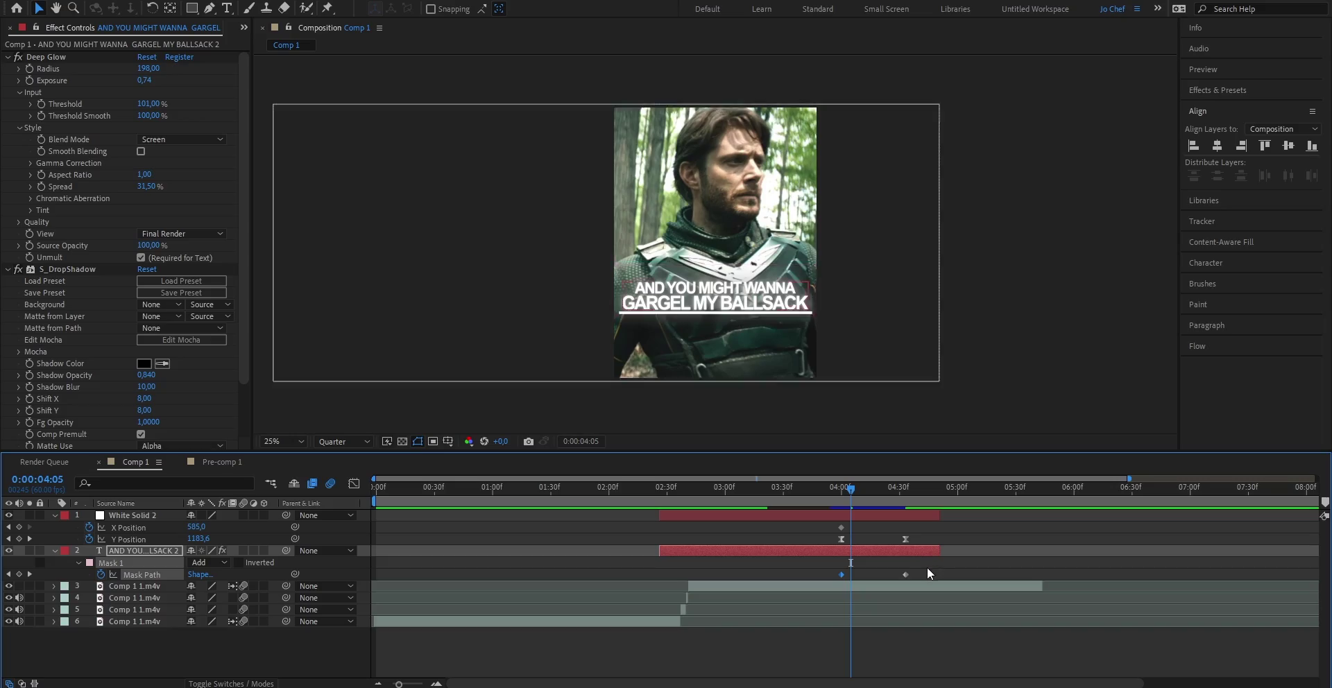
Shift both Mask Path keyframes slightly earlier and set Mask 1's feather to 5 pixels.
left_click_drag(926, 568, 832, 573)
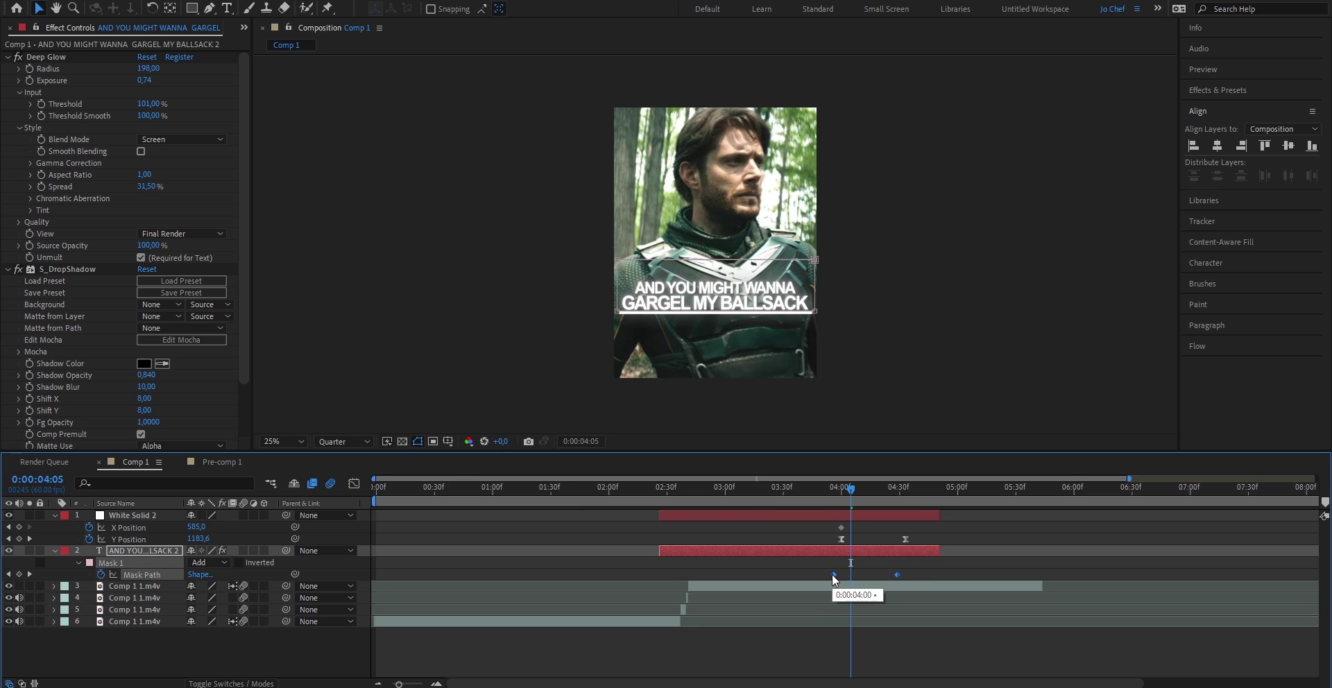
left_click(832, 502)
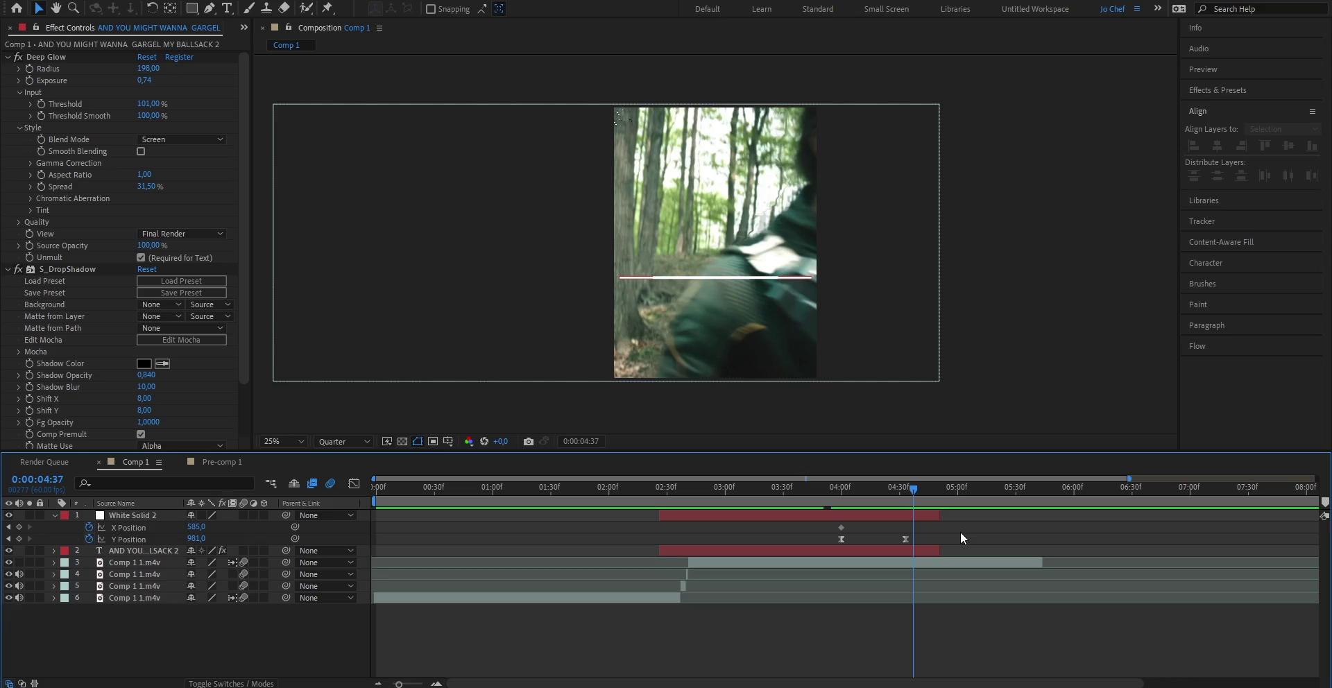
left_click(909, 552)
key("m")
key("m")
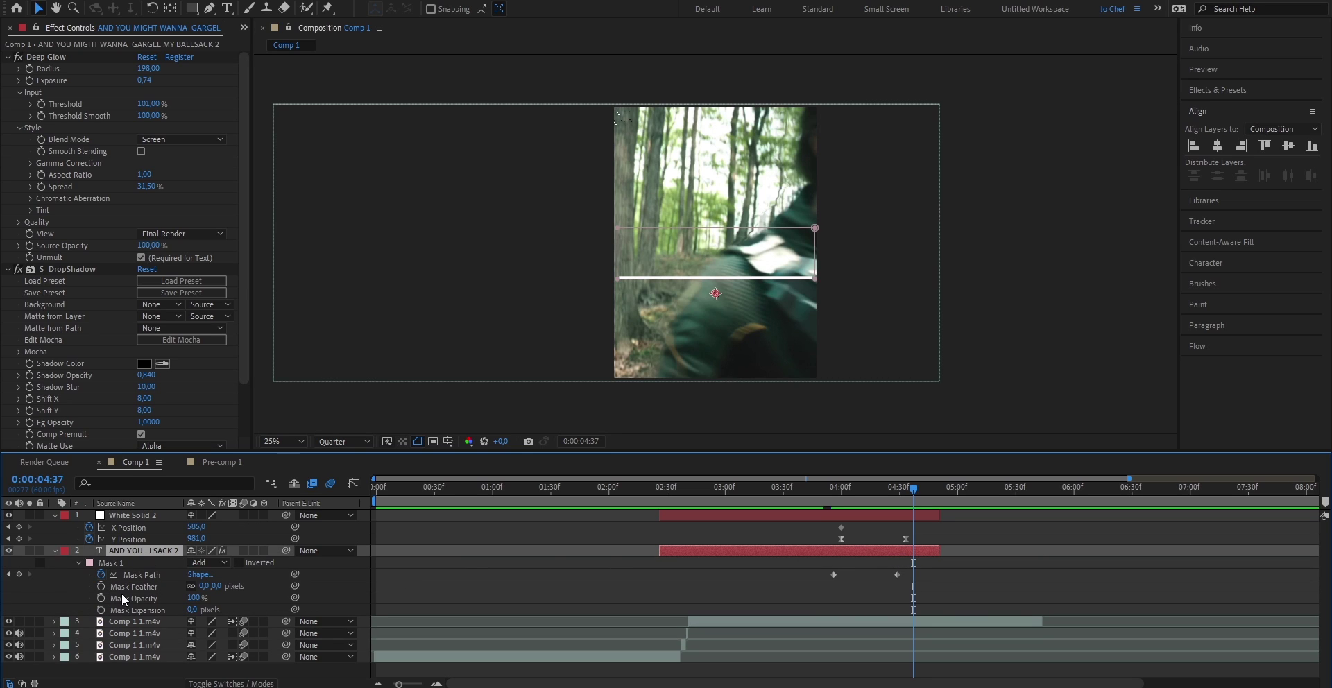
type("5")
left_click_drag(913, 590, 905, 590)
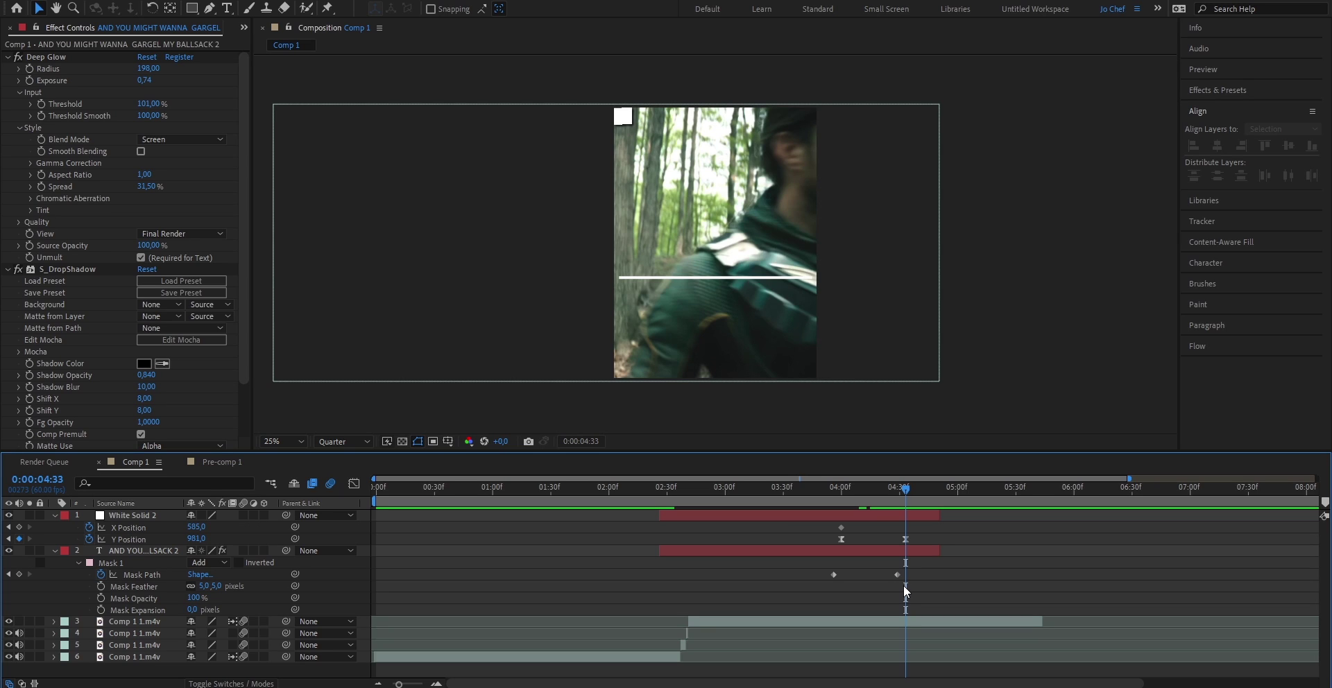
Show White Solid 2's Scale at 4:51 and pre-compose it into 'White Solid 2 Comp 1'.
left_click(913, 519)
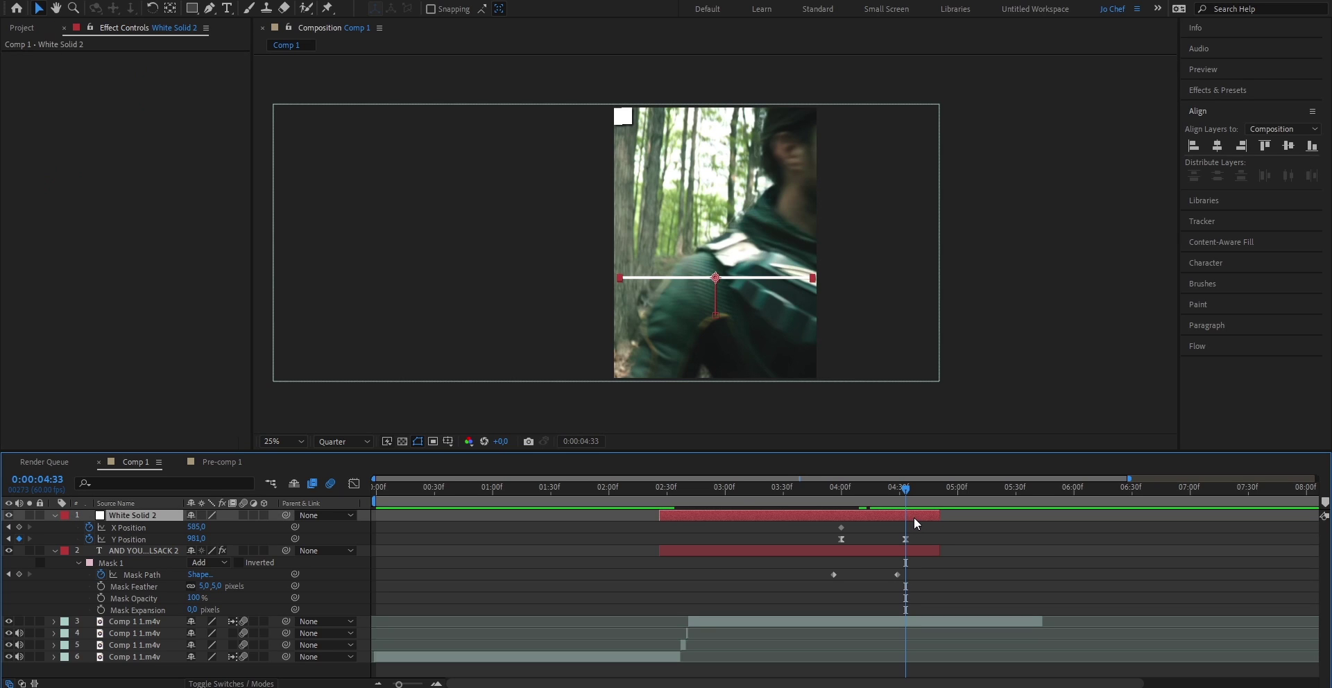
key("s")
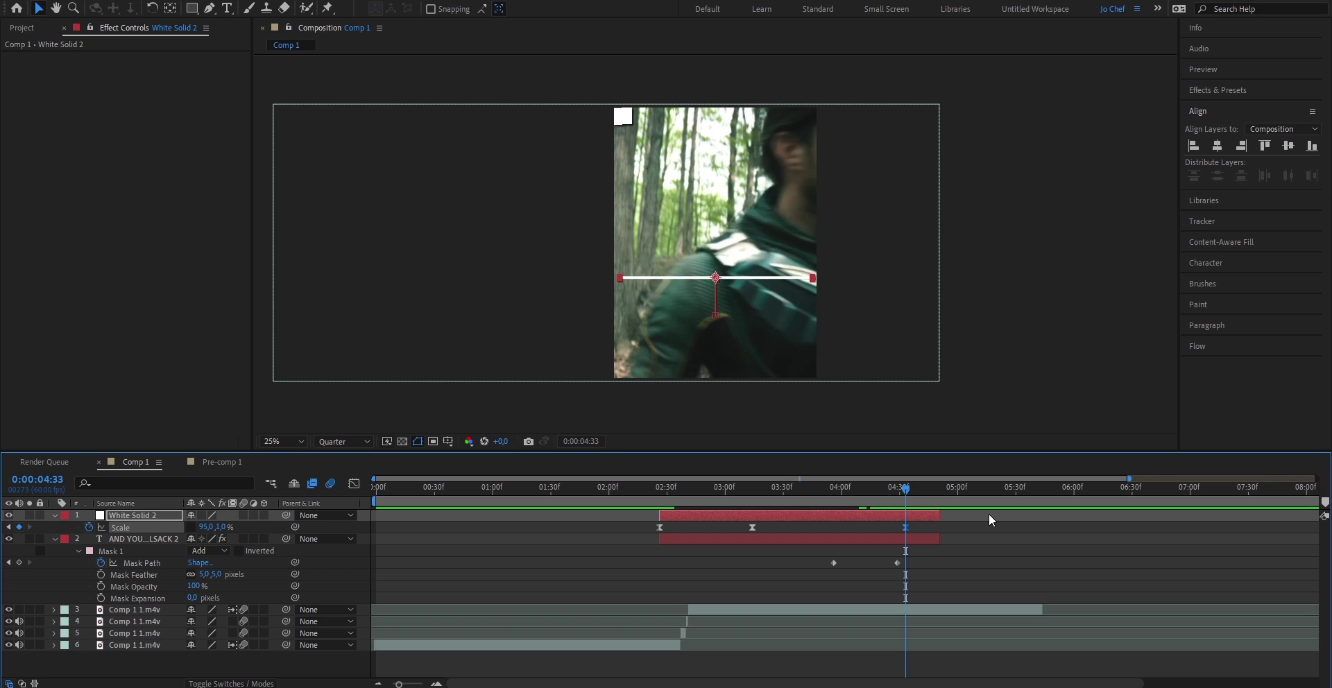
left_click(938, 493)
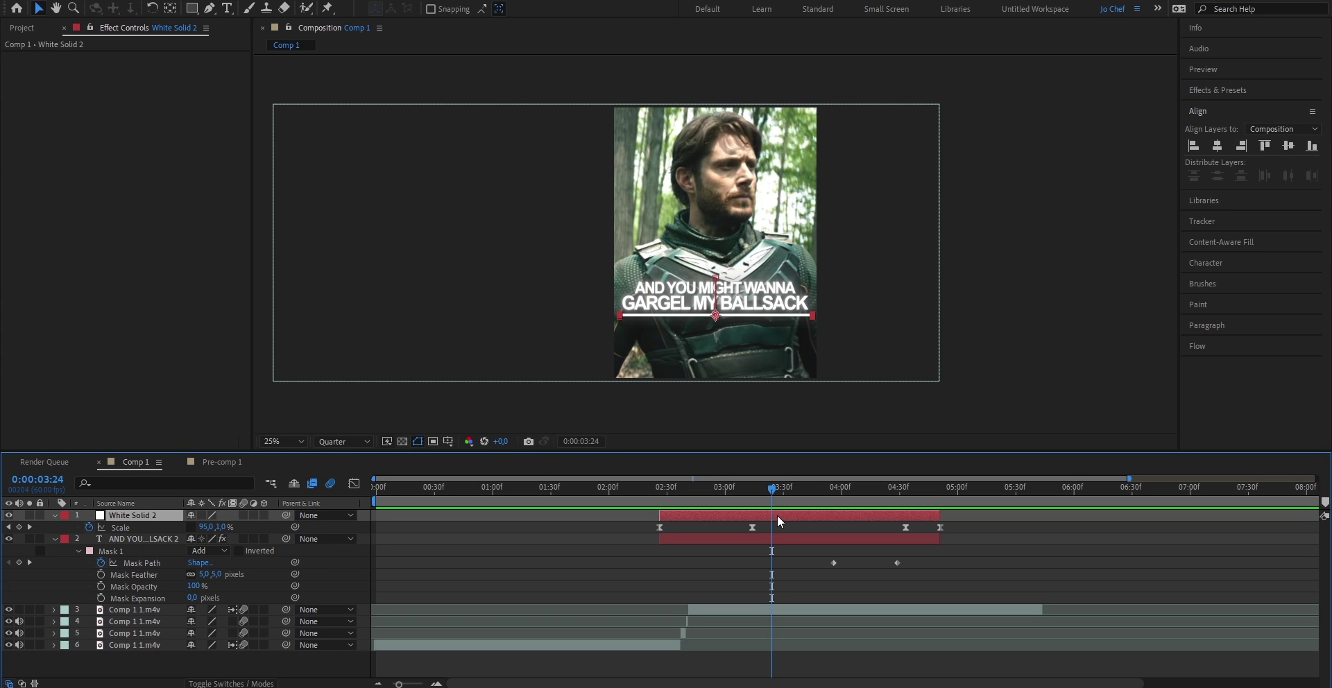
key("ctrl+shift+c")
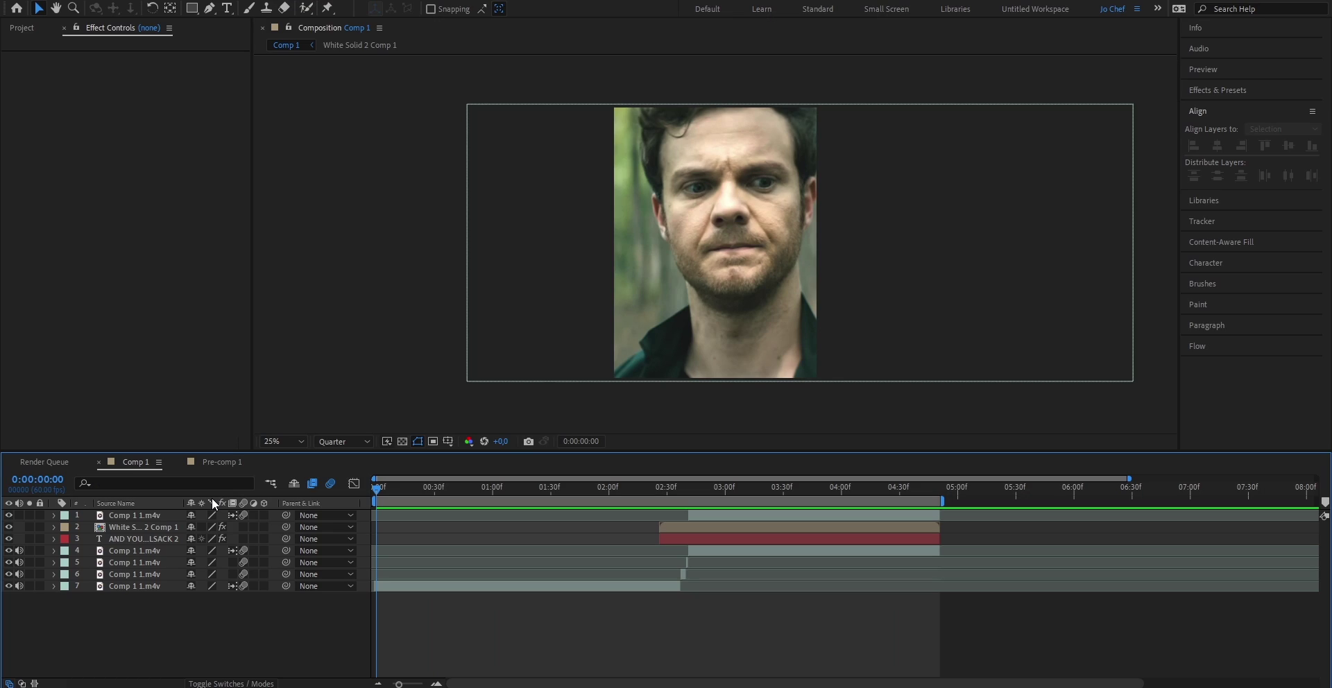
Preview the finished underline and mask-wipe animation.
key("space")
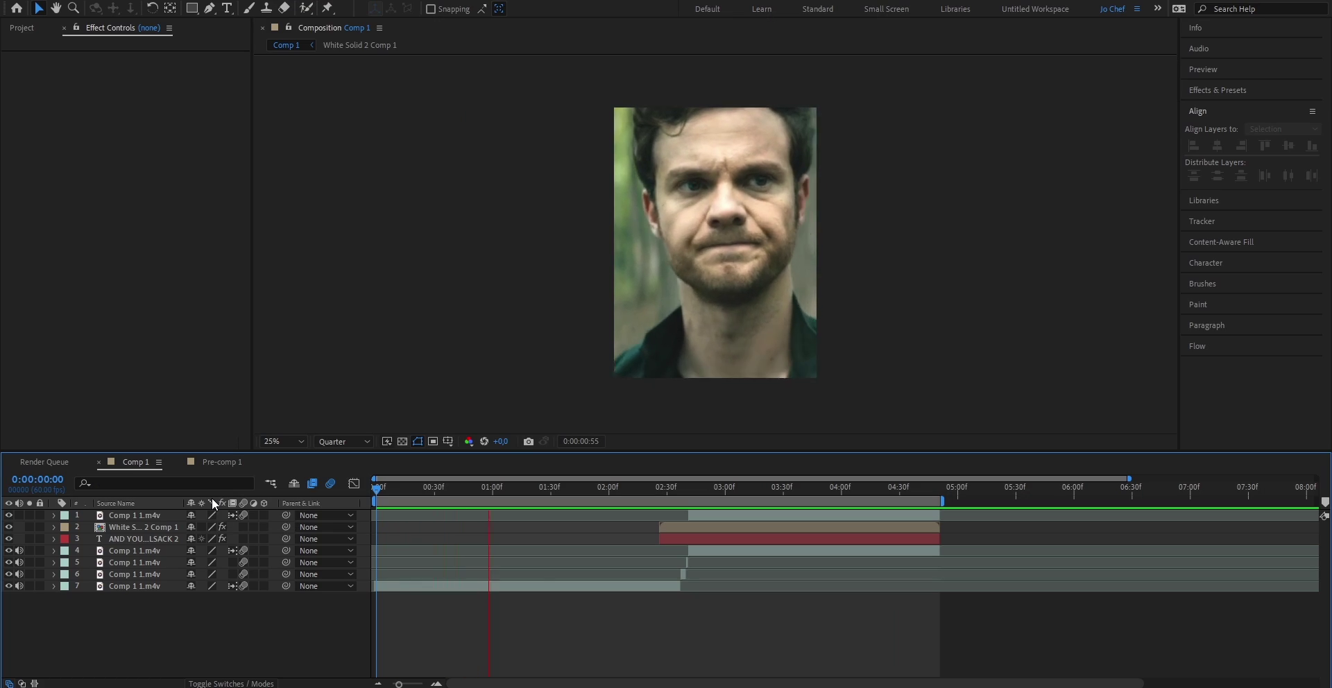